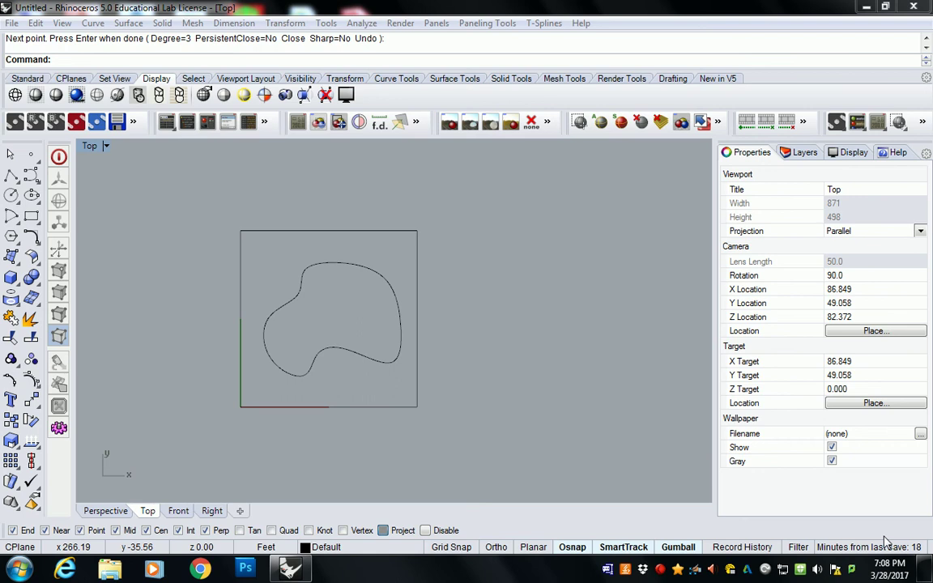
# - Launch Grasshopper with the Grass command, dismiss the loading errors, and frame the square and blob in Top view
pyautogui.click(887, 543)
pyautogui.click(887, 543)
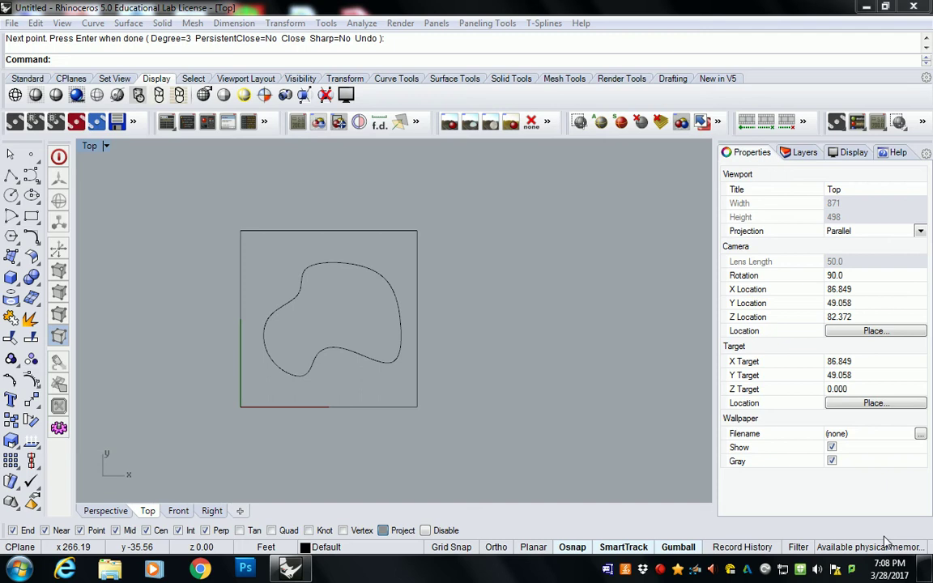
pyautogui.click(887, 543)
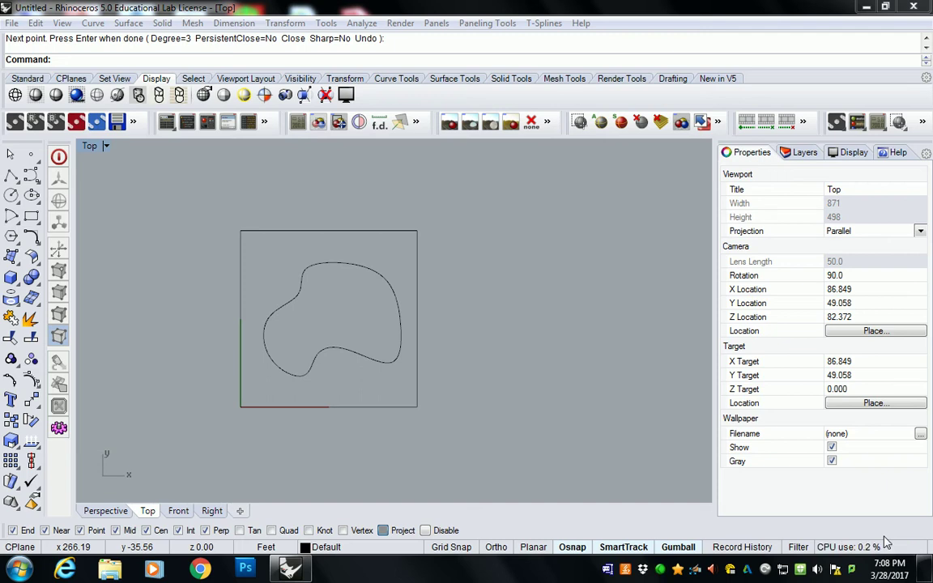
pyautogui.click(887, 543)
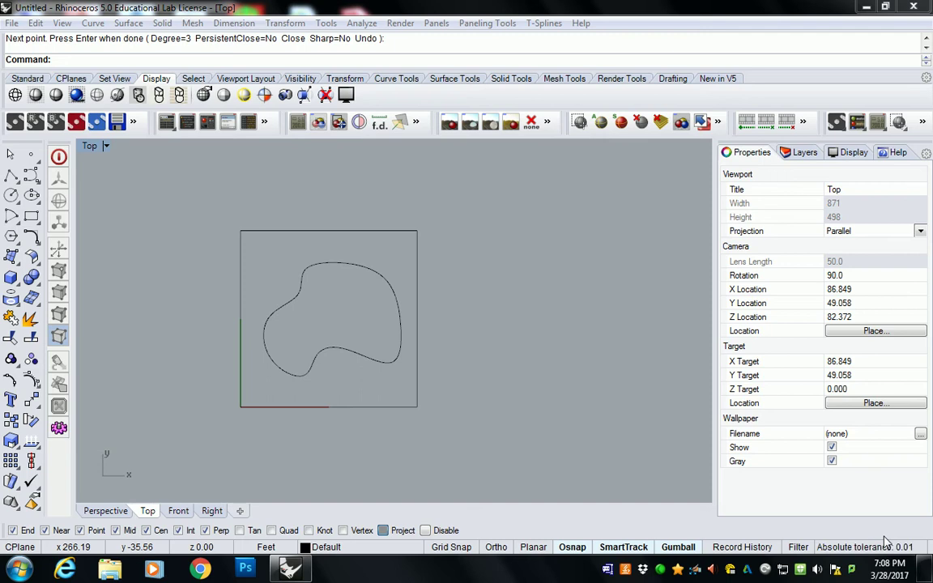
pyautogui.click(887, 543)
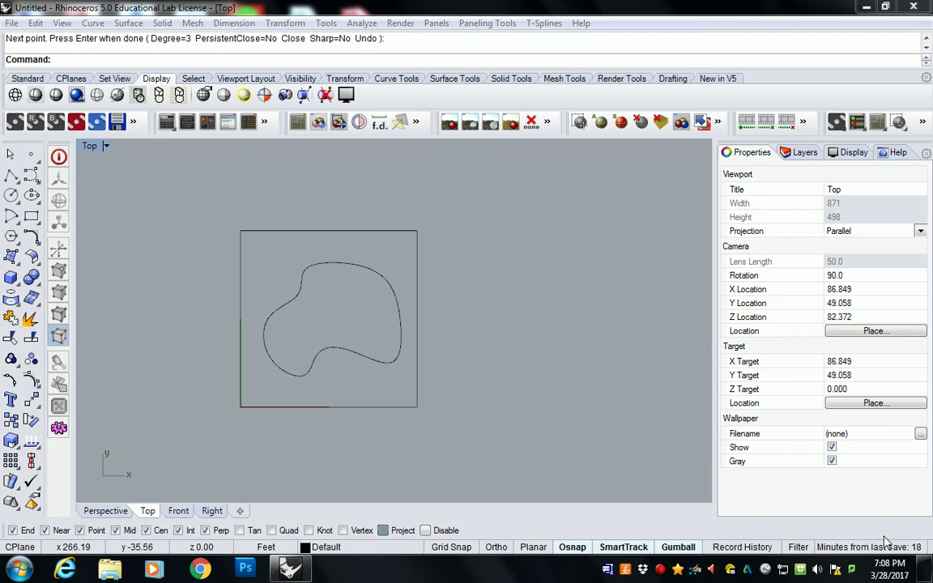
pyautogui.click(887, 542)
pyautogui.click(887, 542)
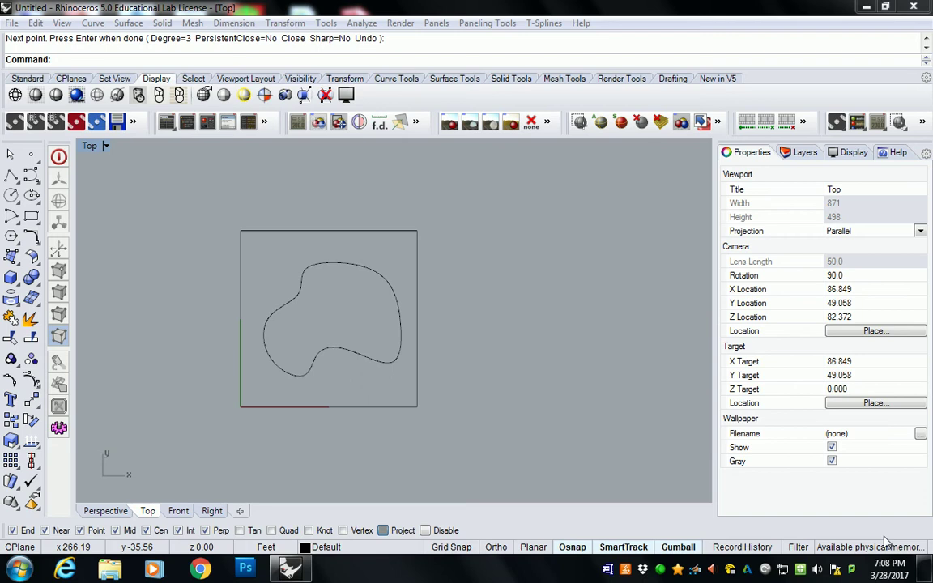
pyautogui.click(887, 542)
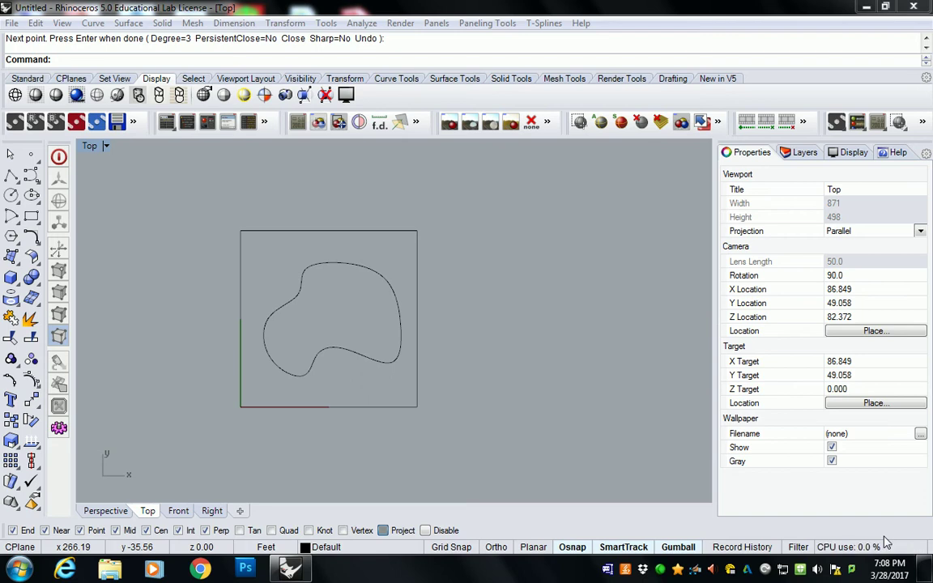
pyautogui.click(887, 543)
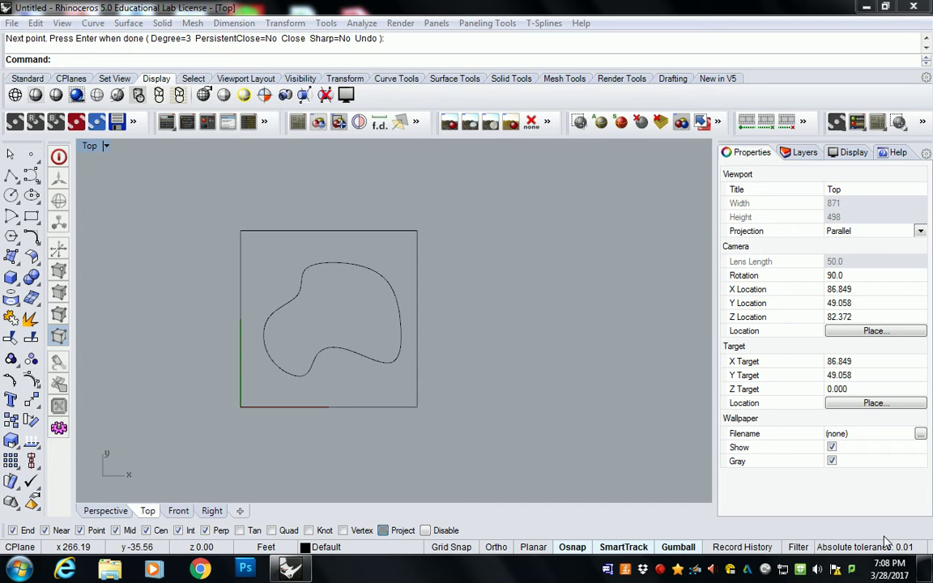
pyautogui.click(887, 543)
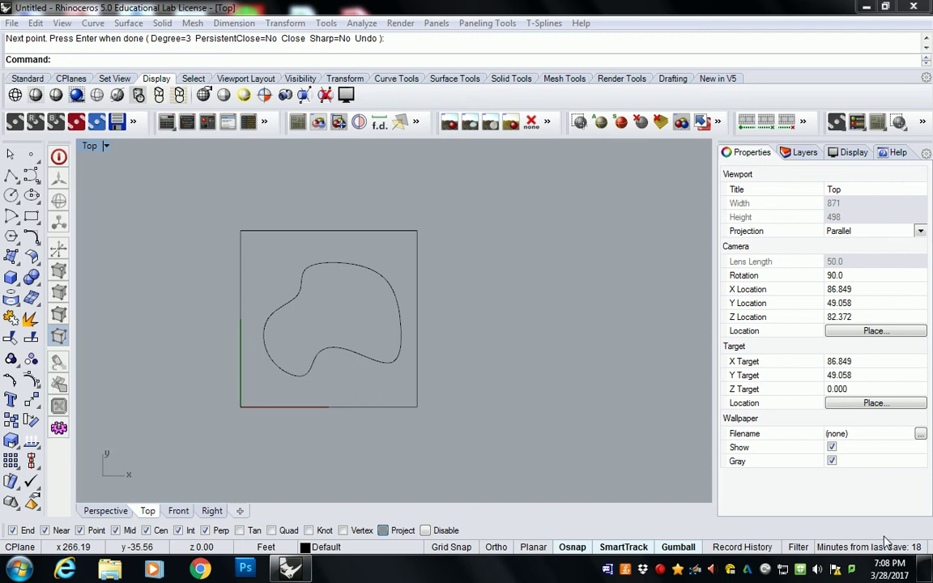
pyautogui.click(887, 543)
pyautogui.click(887, 542)
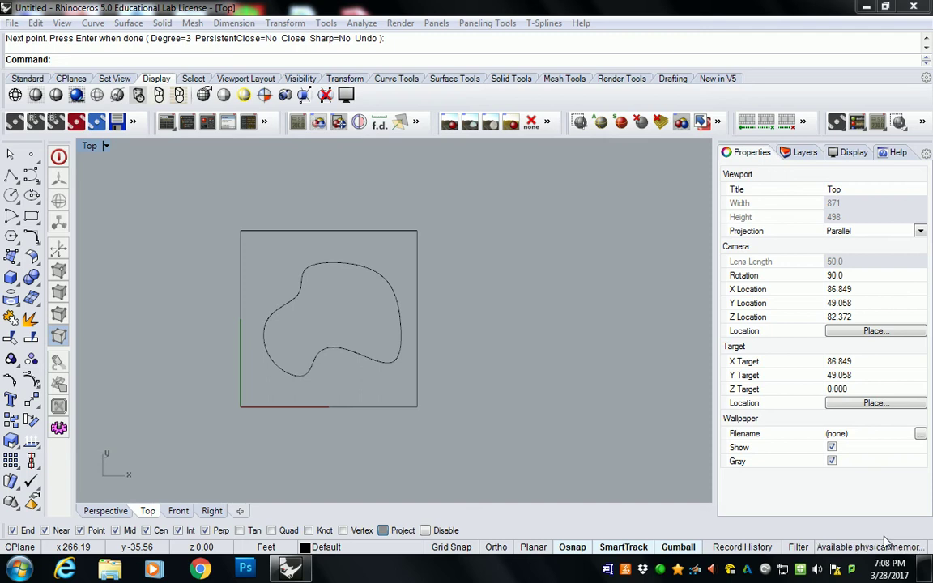
pyautogui.click(886, 542)
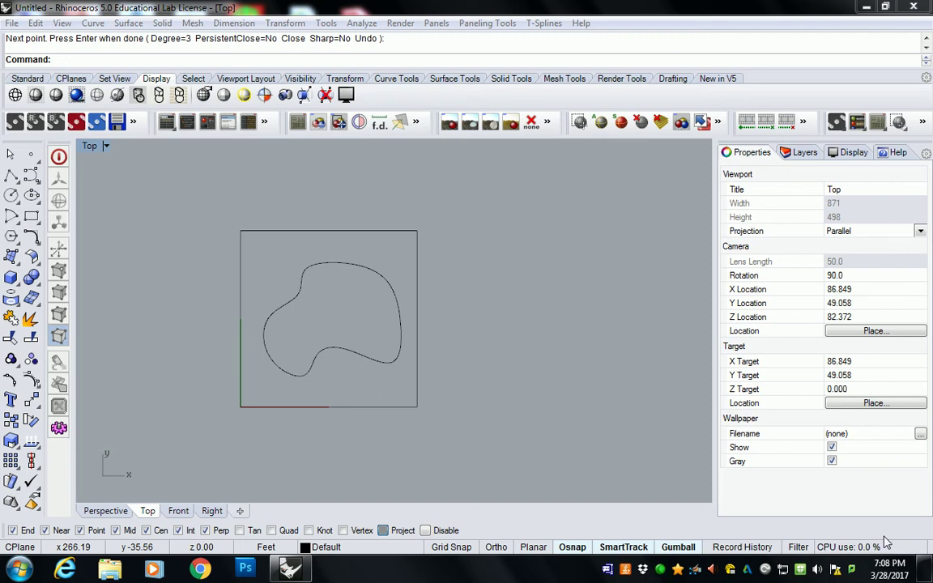
pyautogui.click(887, 543)
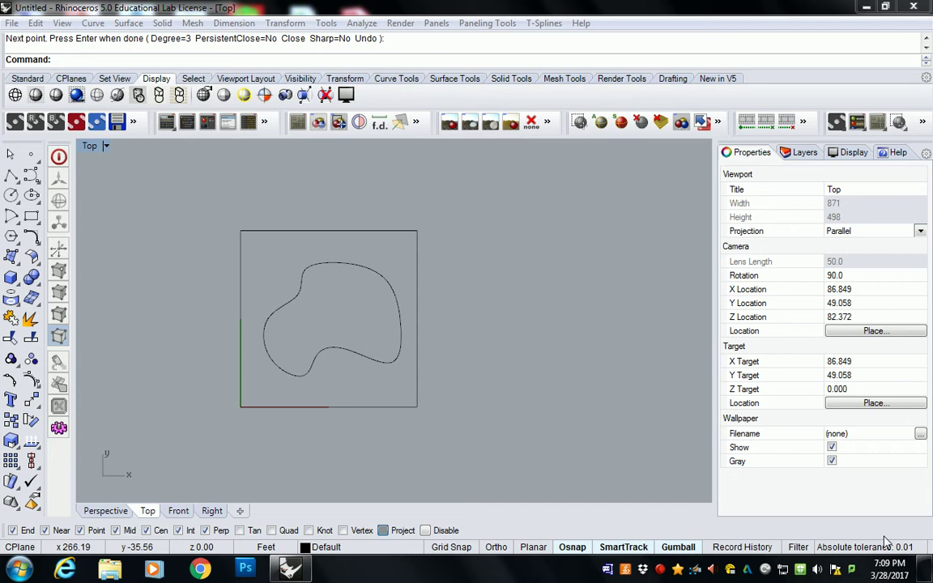
pyautogui.click(887, 543)
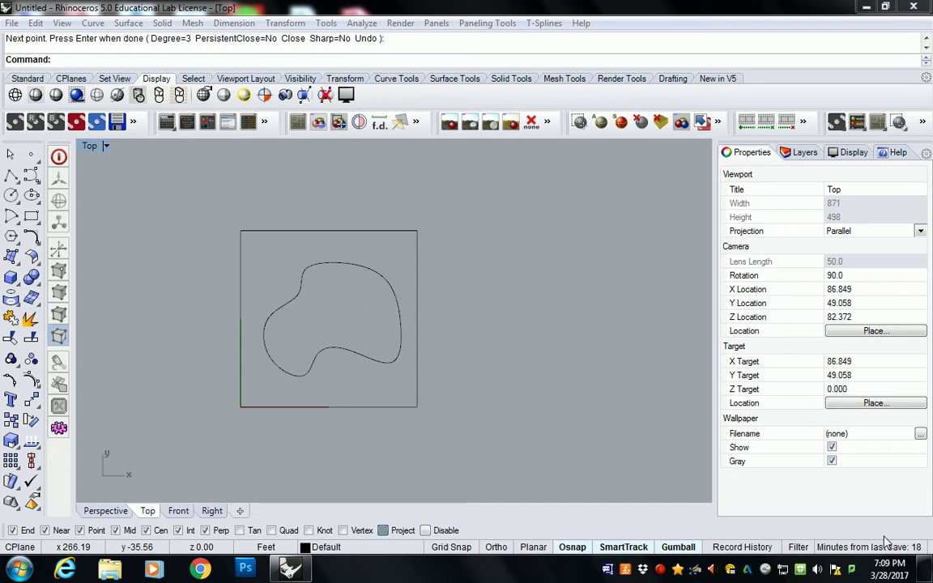
pyautogui.click(887, 542)
pyautogui.click(887, 543)
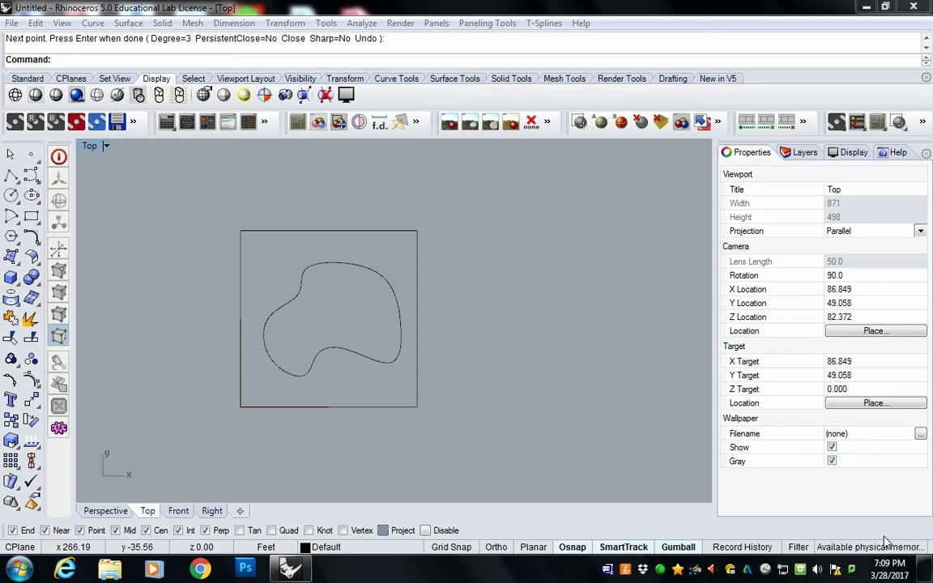
pyautogui.click(887, 543)
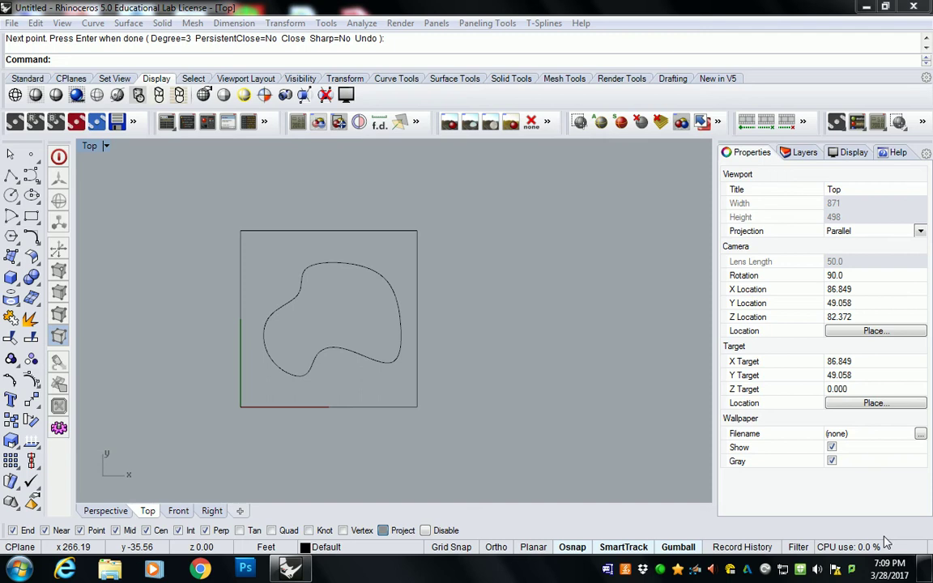
pyautogui.click(887, 542)
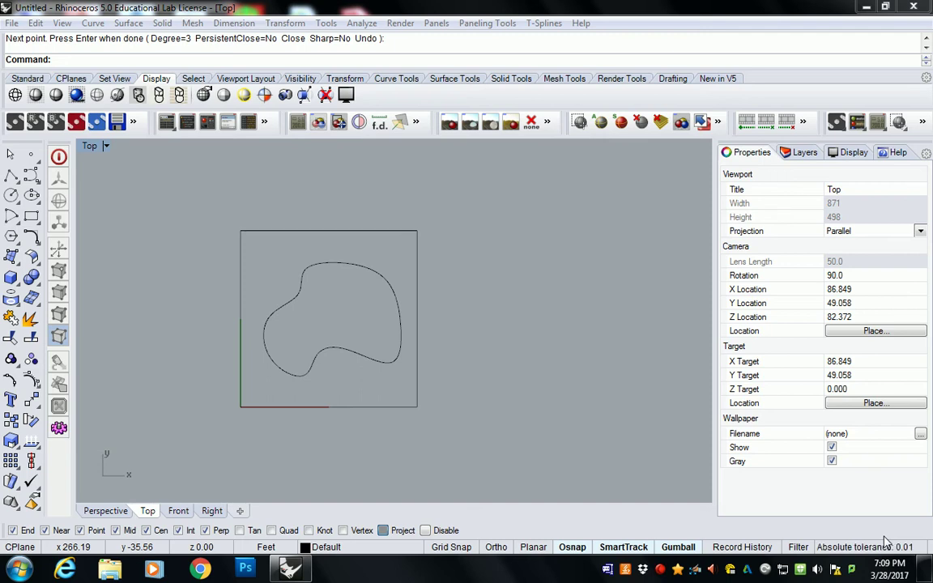
pyautogui.click(887, 542)
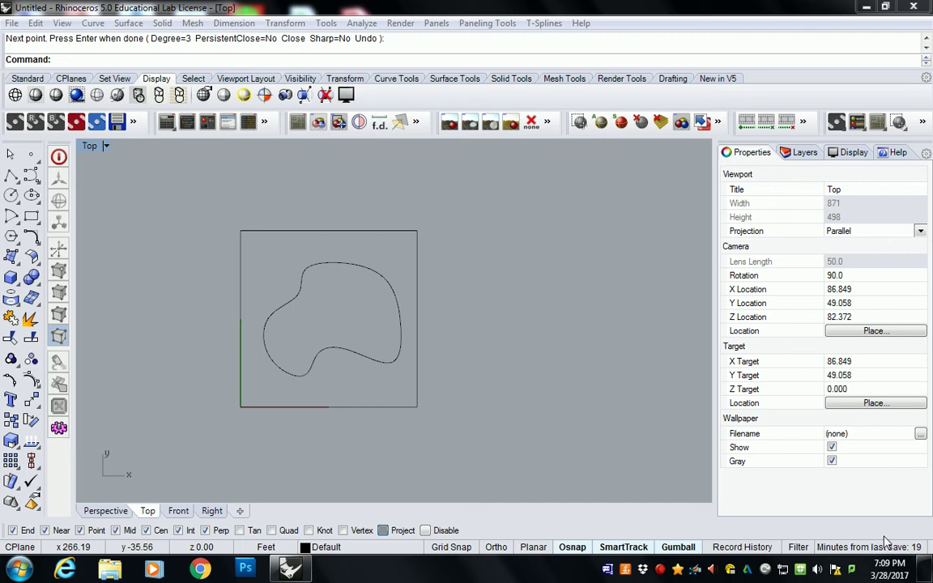
pyautogui.click(887, 543)
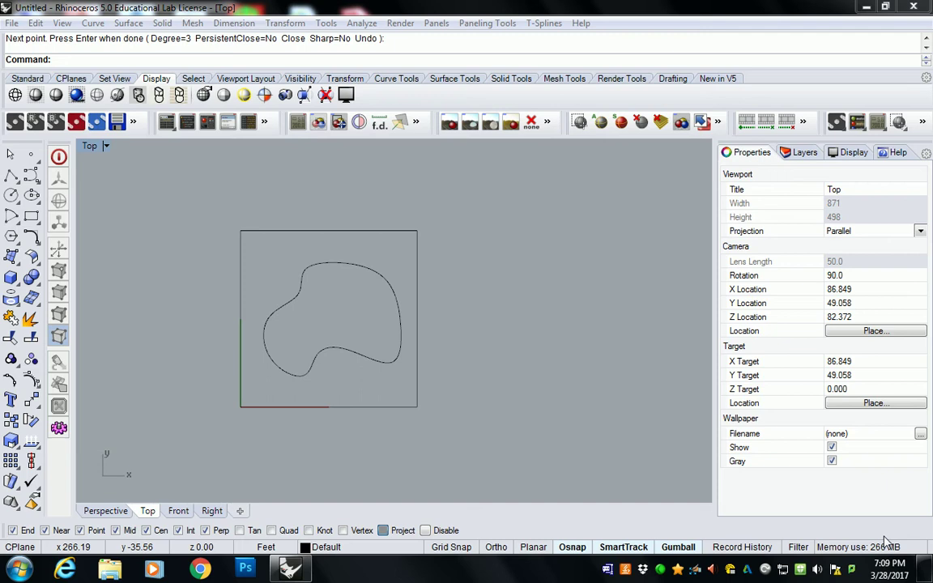
pyautogui.click(887, 543)
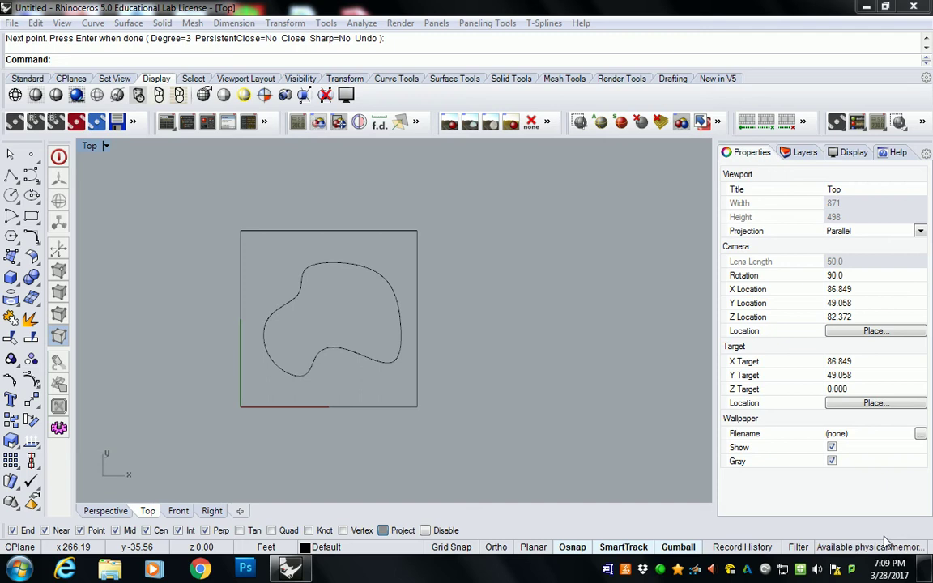
pyautogui.click(887, 542)
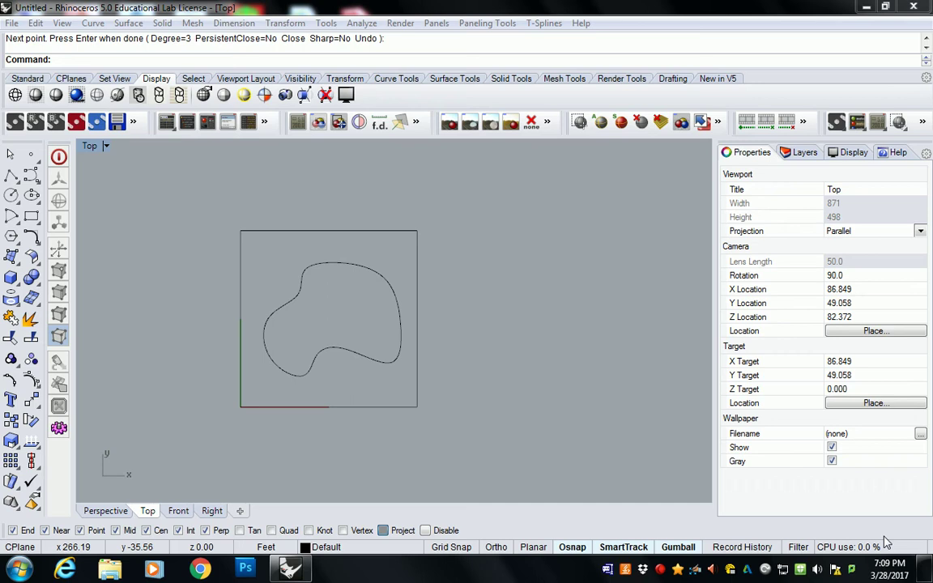
pyautogui.click(887, 542)
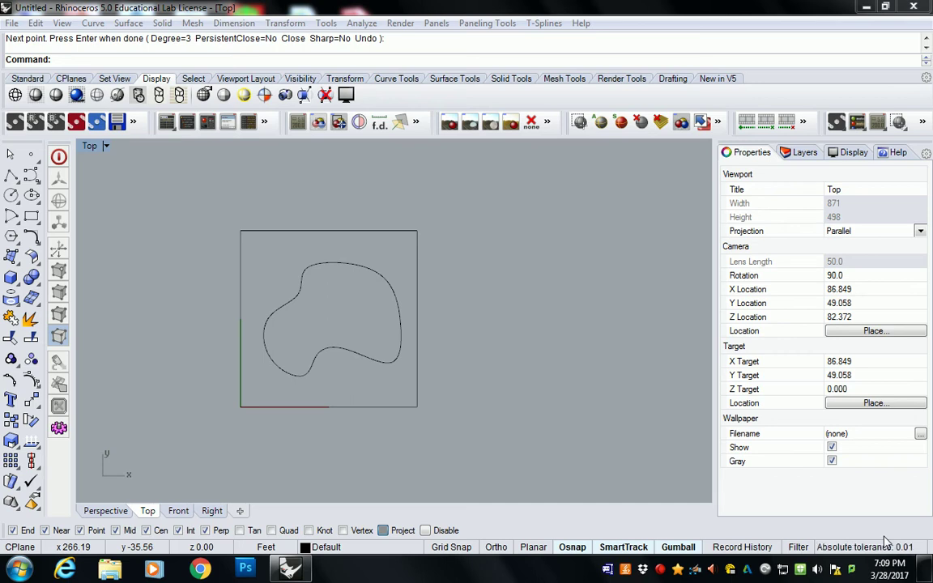
pyautogui.click(887, 543)
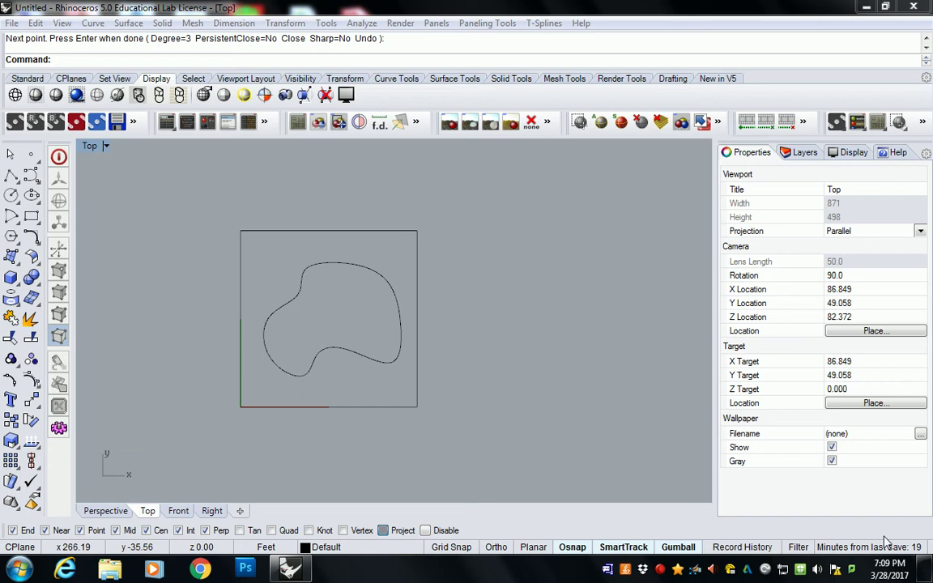
pyautogui.click(887, 543)
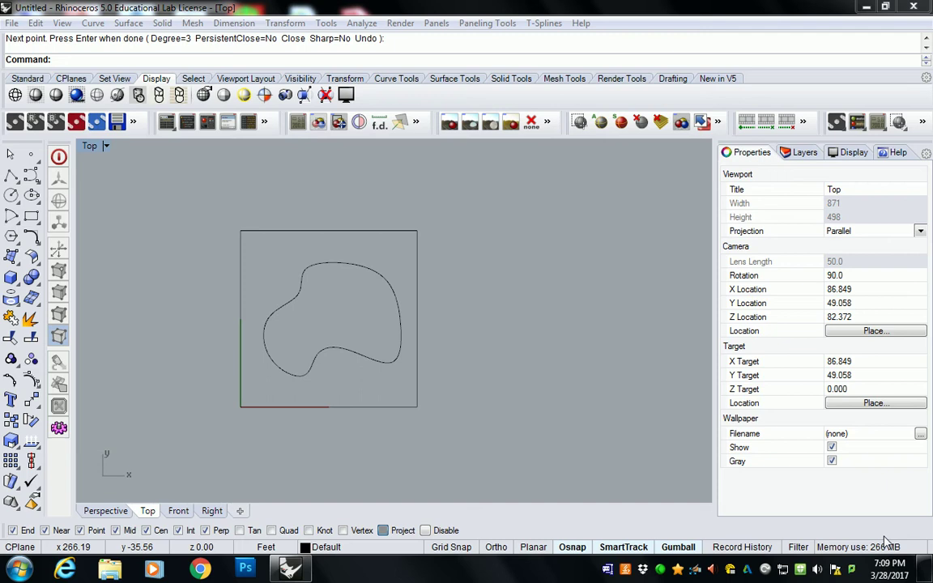
pyautogui.click(887, 543)
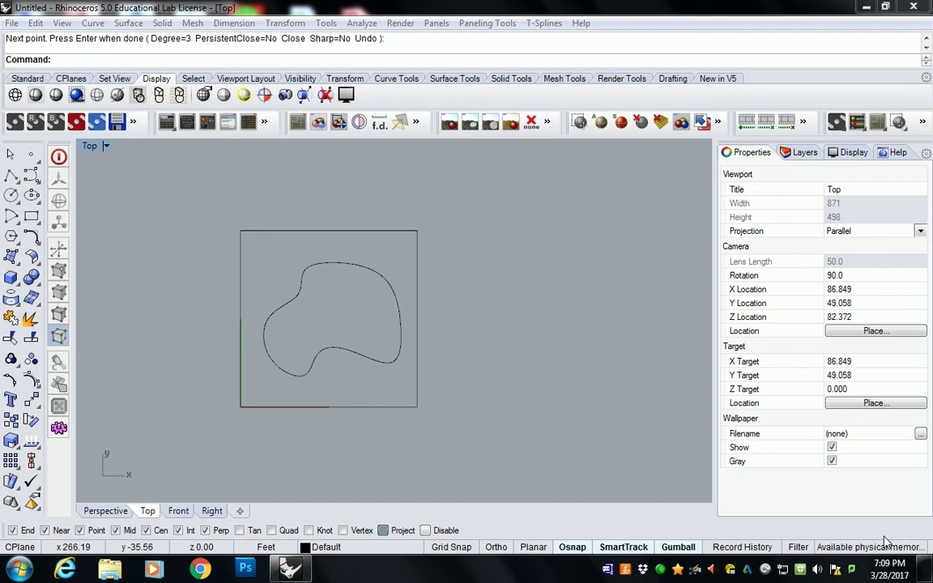
pyautogui.click(887, 542)
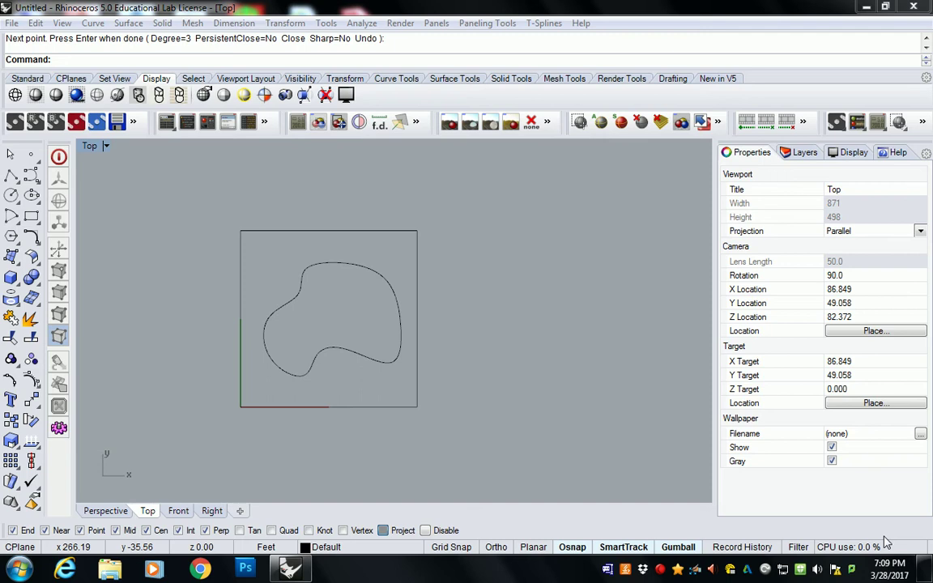
pyautogui.click(887, 543)
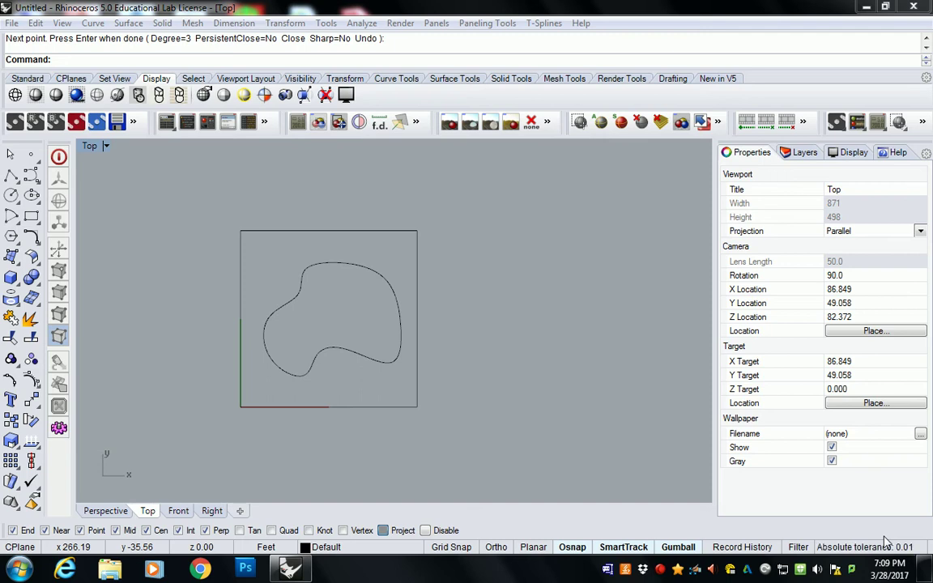
pyautogui.click(886, 543)
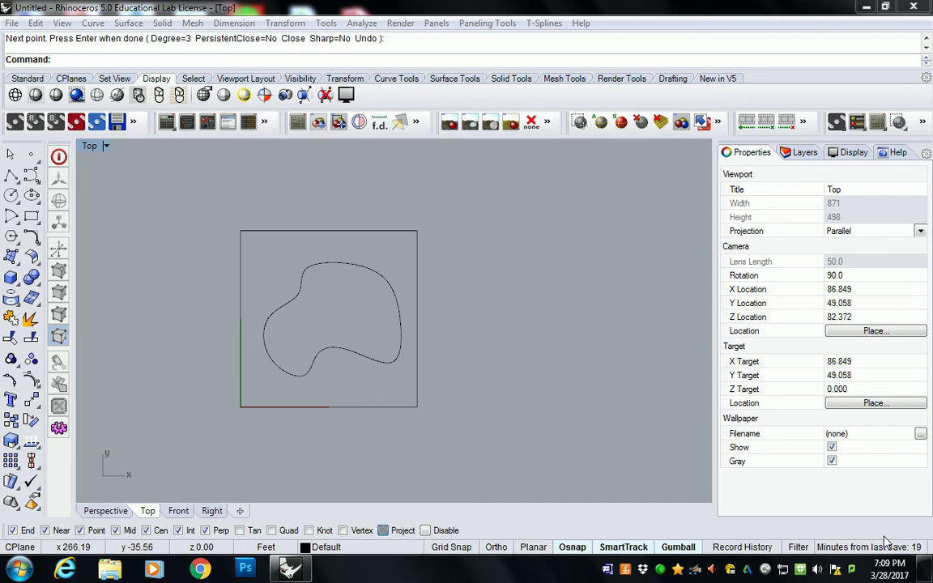
pyautogui.click(887, 543)
pyautogui.click(887, 543)
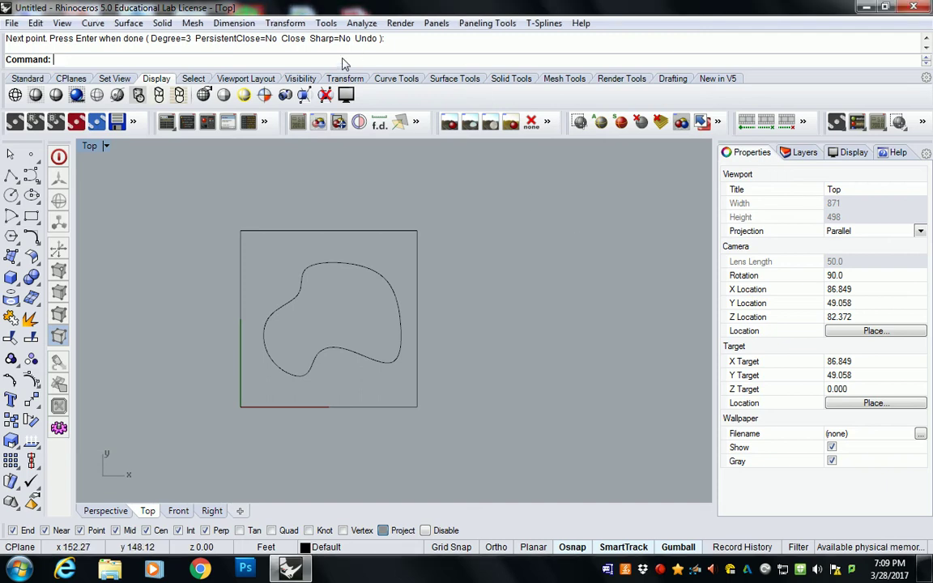
pyautogui.write('Grasshopper')
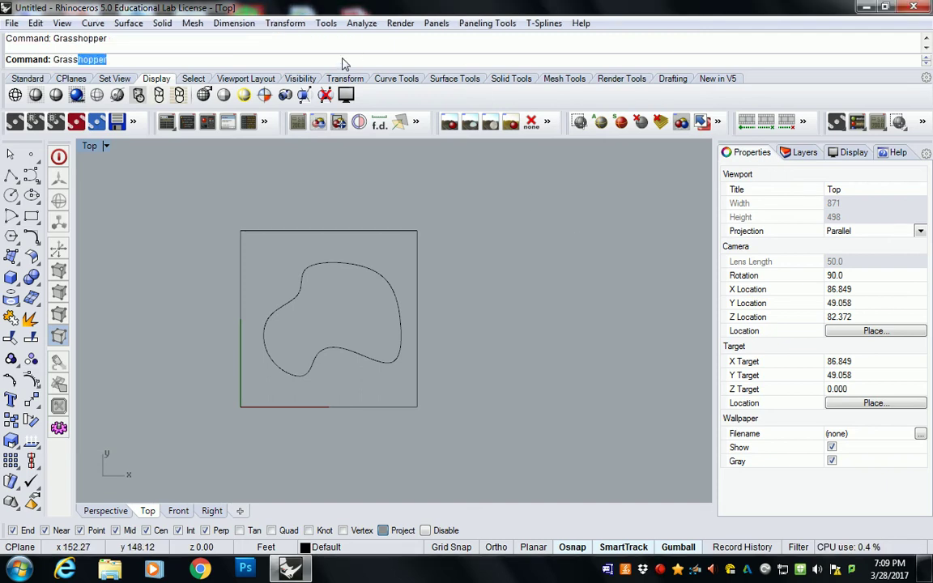
pyautogui.press('Return')
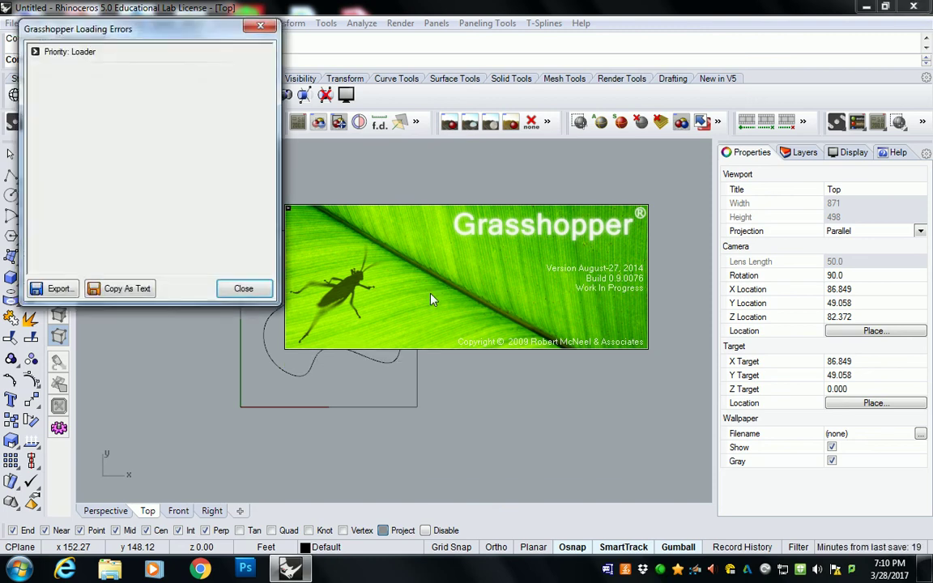
pyautogui.click(243, 289)
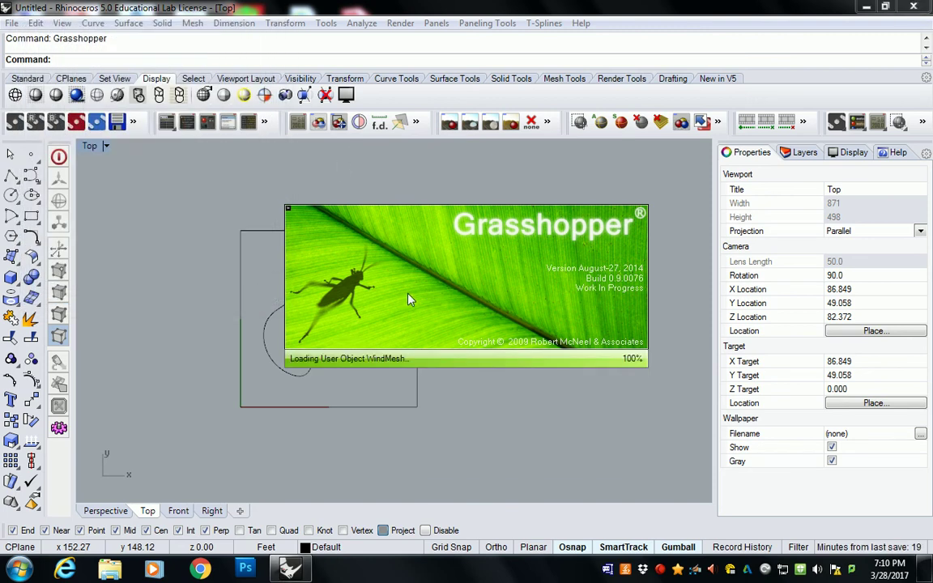
pyautogui.moveTo(400, 223); pyautogui.dragTo(317, 211, button='right')
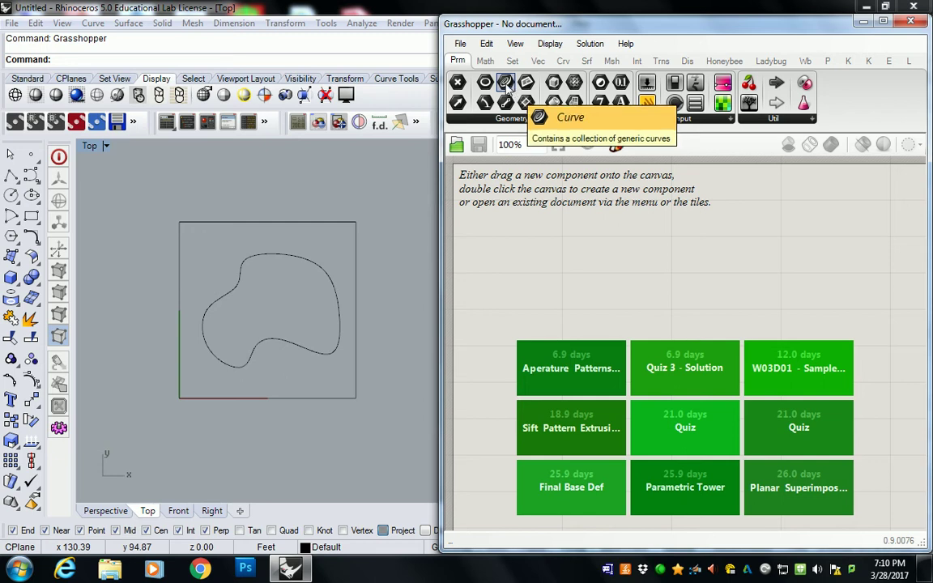
# - Place two Curve and two Surface parameters, wiring the top Curve into the top Surface and bottom into bottom
pyautogui.moveTo(511, 92); pyautogui.dragTo(590, 304)
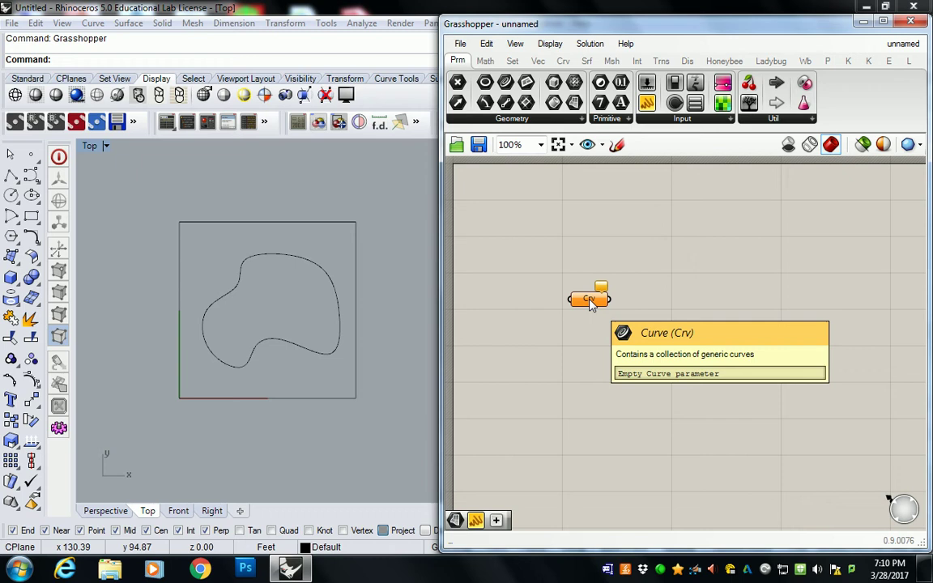
pyautogui.moveTo(509, 88); pyautogui.dragTo(592, 375)
pyautogui.click(602, 327)
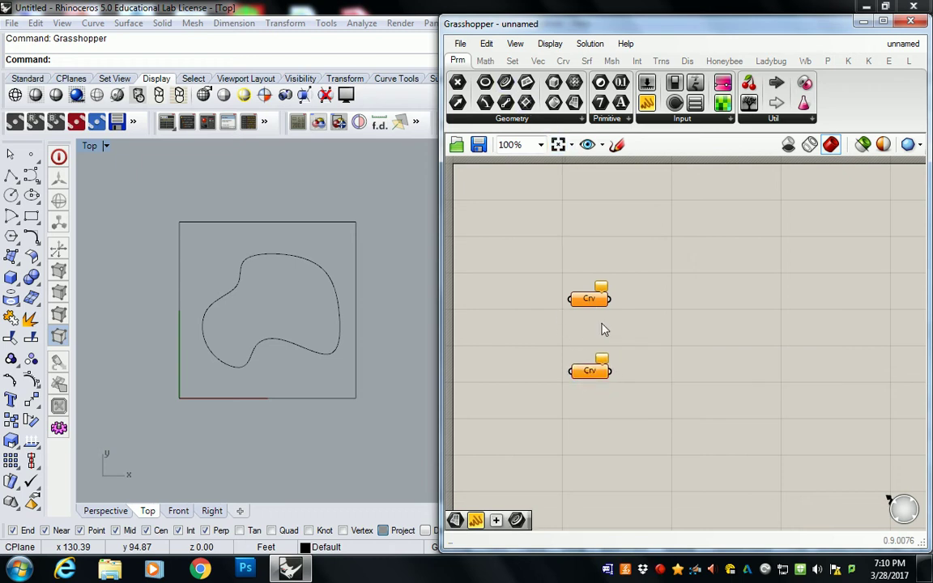
pyautogui.moveTo(515, 92); pyautogui.dragTo(661, 297)
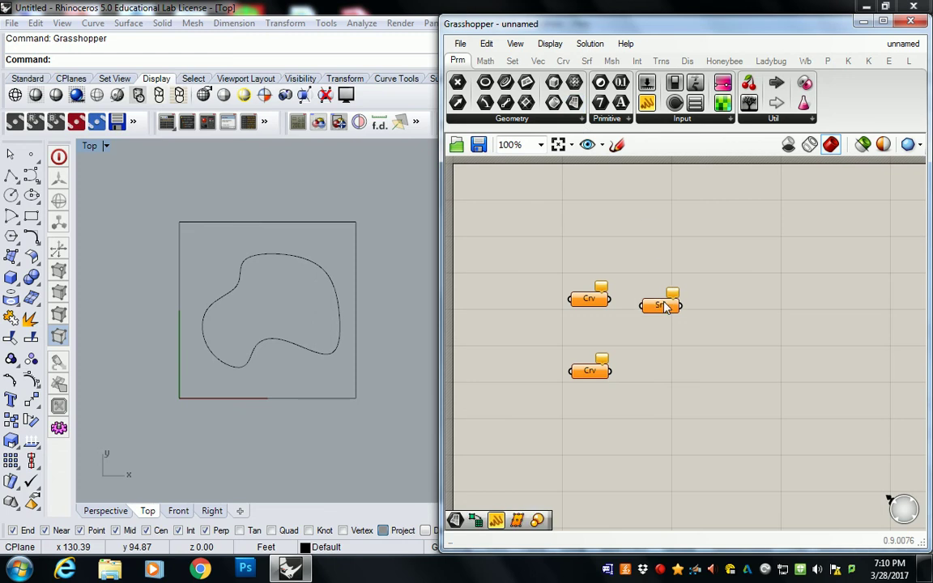
pyautogui.moveTo(577, 105); pyautogui.dragTo(663, 373)
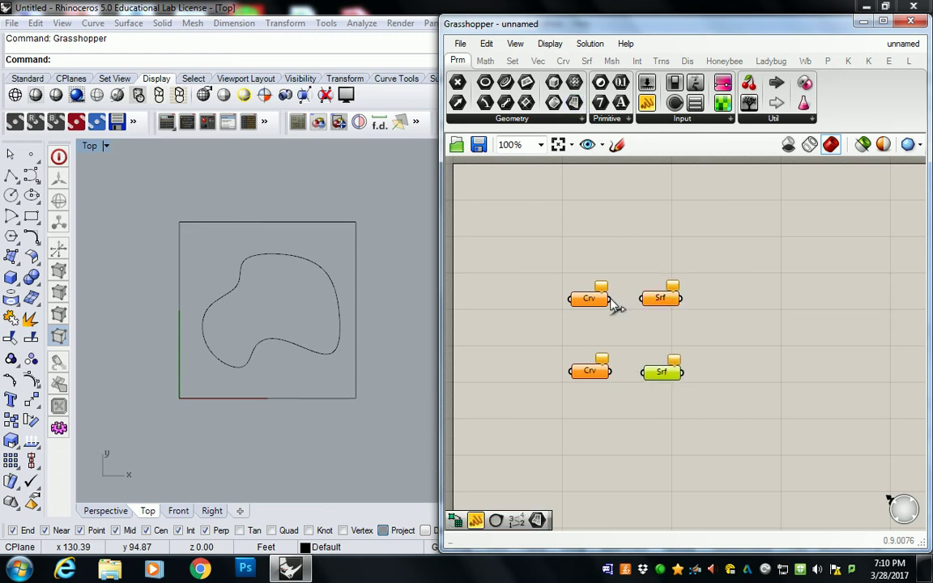
pyautogui.moveTo(612, 298); pyautogui.dragTo(641, 299)
pyautogui.moveTo(613, 372); pyautogui.dragTo(640, 373)
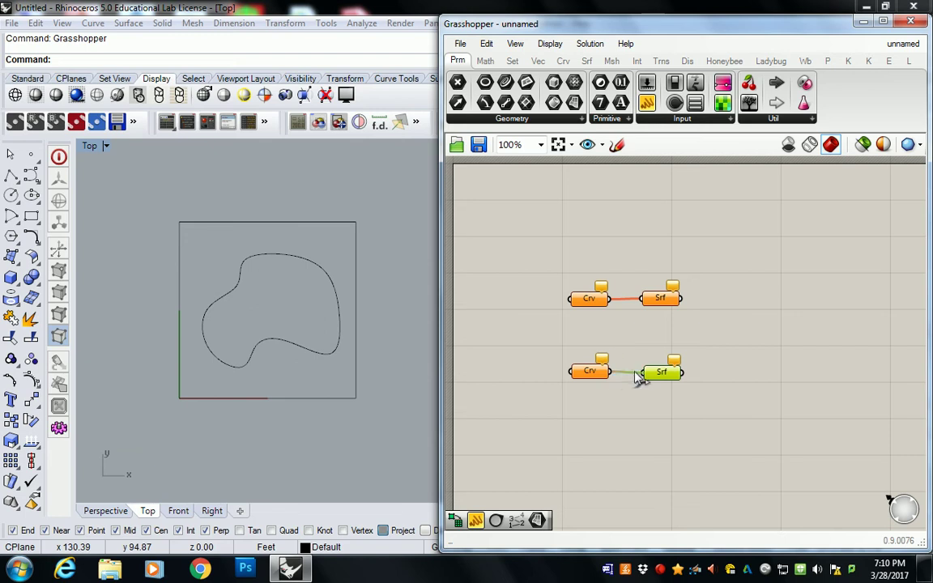
# - Set the top Curve parameter to the square and move that pair higher on the canvas
pyautogui.rightClick(588, 299)
pyautogui.click(640, 421)
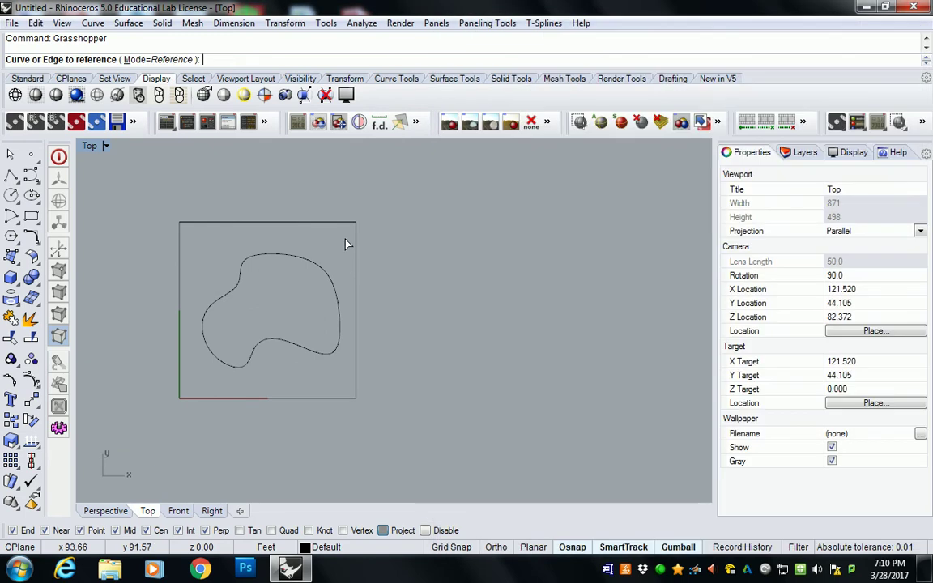
pyautogui.click(315, 224)
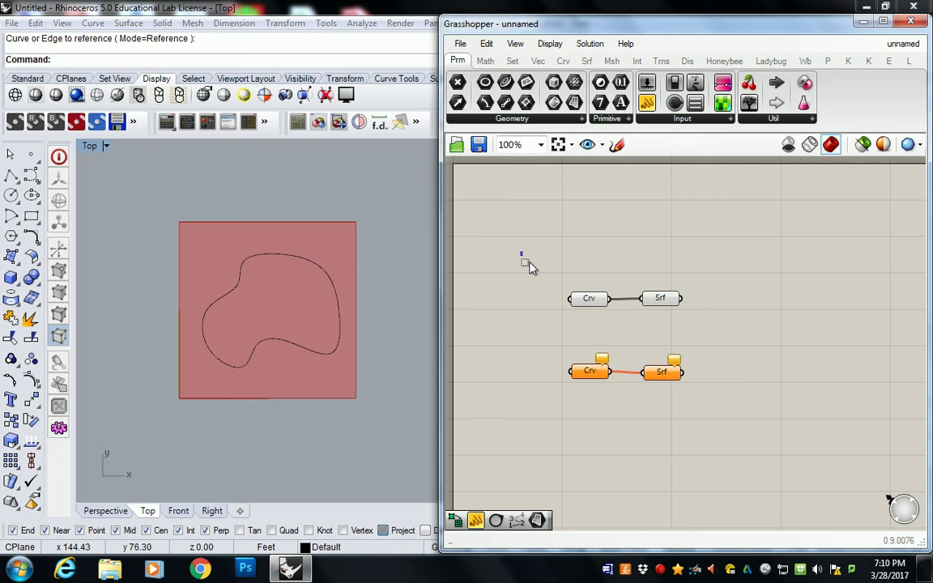
pyautogui.moveTo(526, 265); pyautogui.dragTo(692, 317)
pyautogui.moveTo(599, 298); pyautogui.dragTo(599, 243)
# - Move the bottom pair slightly lower and set its Curve parameter to the blob
pyautogui.moveTo(466, 274); pyautogui.dragTo(677, 409)
pyautogui.moveTo(590, 371); pyautogui.dragTo(591, 389)
pyautogui.rightClick(592, 390)
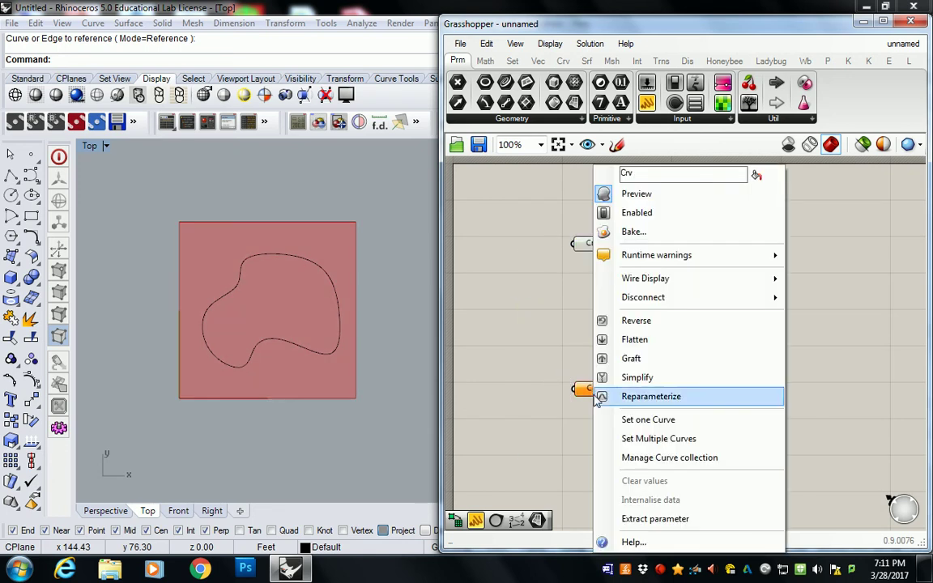
pyautogui.click(643, 418)
pyautogui.click(330, 284)
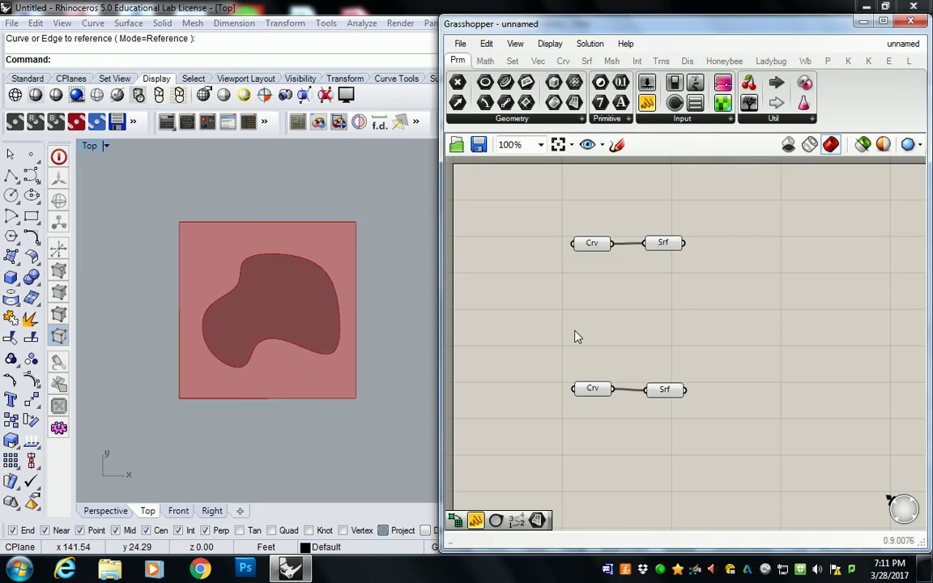
# - Group the square's Curve and Surface parameters and name the group 'Square // Site'
pyautogui.moveTo(532, 208); pyautogui.dragTo(698, 276)
pyautogui.click(653, 227)
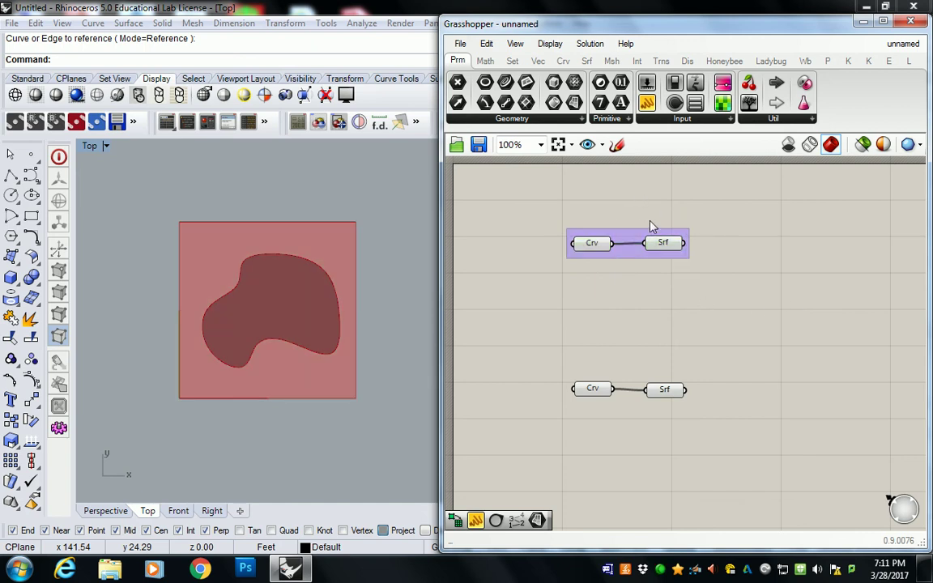
pyautogui.rightClick(631, 242)
pyautogui.write('Square')
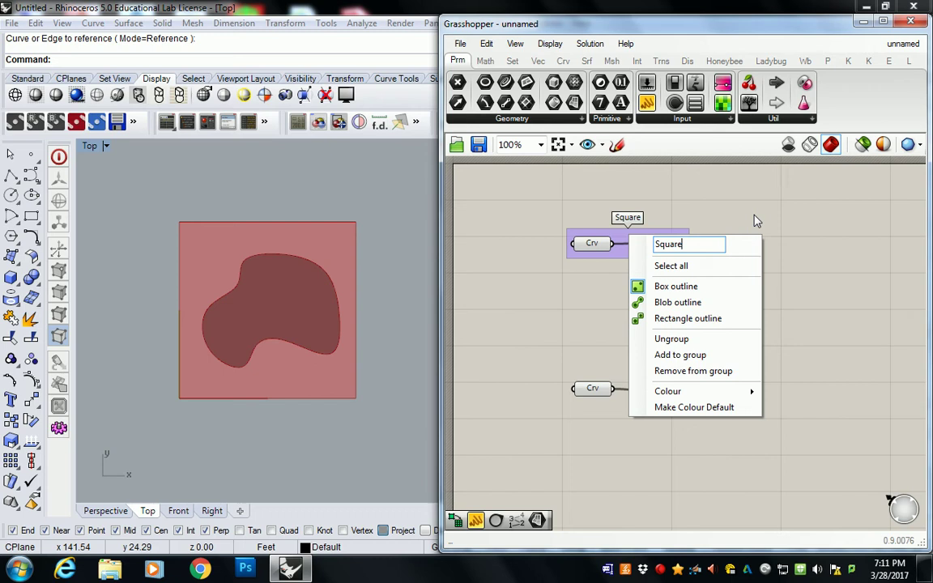
pyautogui.write(' // Site')
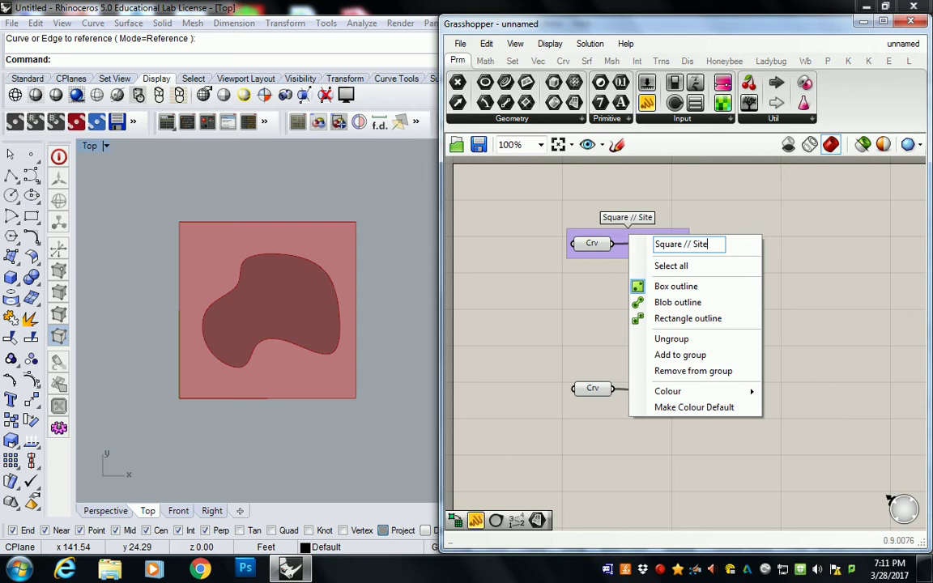
pyautogui.press('Return')
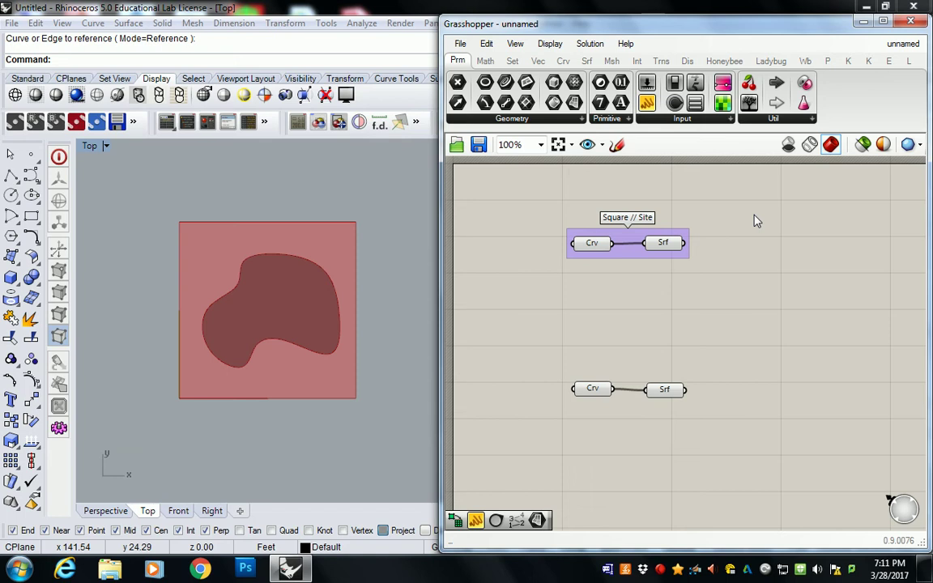
# - Group the blob's Curve and Surface parameters with Ctrl+G and name the group 'Blob // Footprint'
pyautogui.click(591, 391)
pyautogui.moveTo(522, 349); pyautogui.dragTo(713, 435)
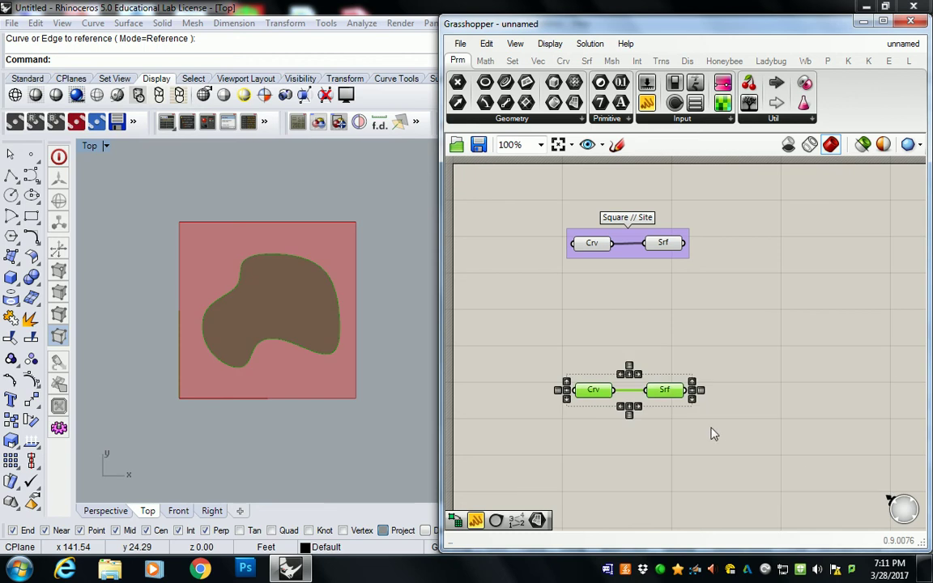
pyautogui.hotkey('ctrl', 'g')
pyautogui.click(570, 354)
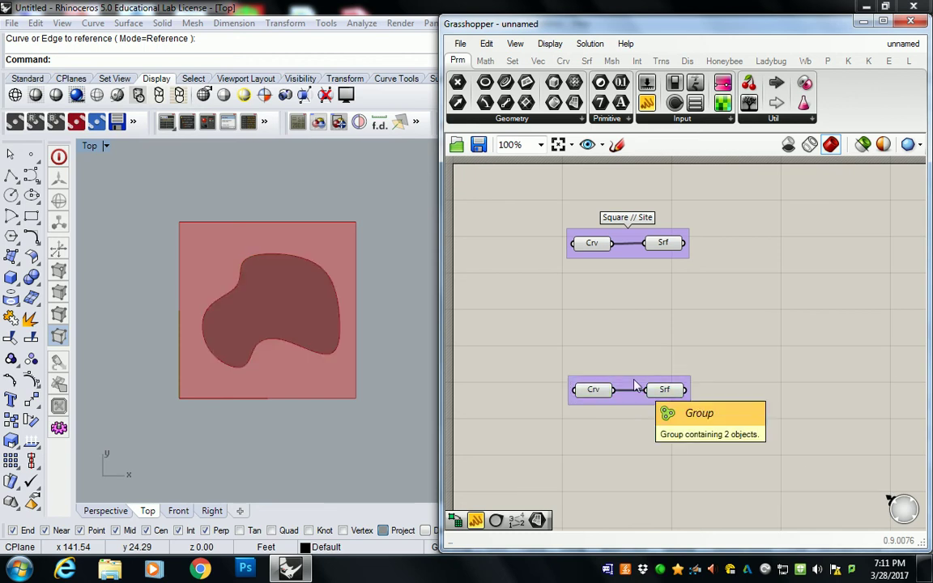
pyautogui.rightClick(635, 386)
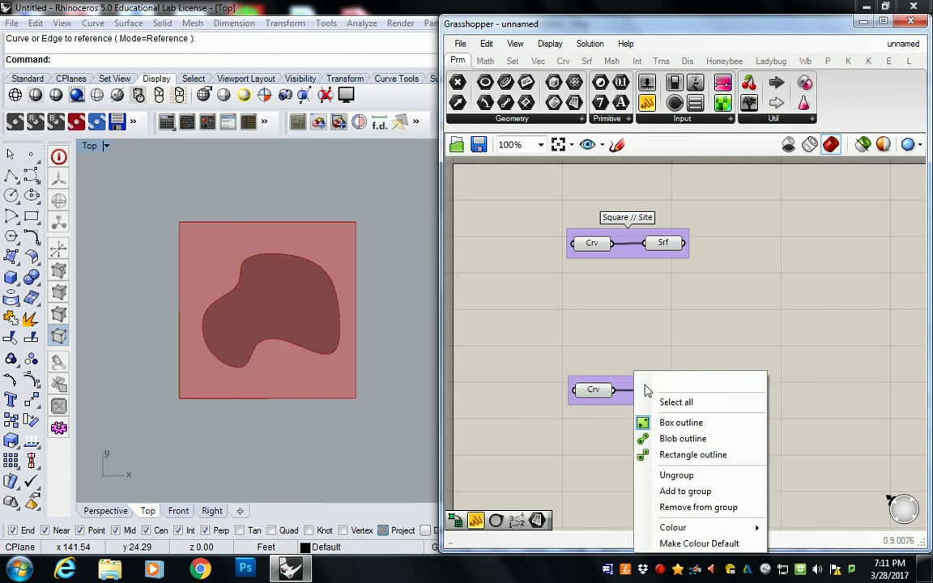
pyautogui.write('Blob // Footpr')
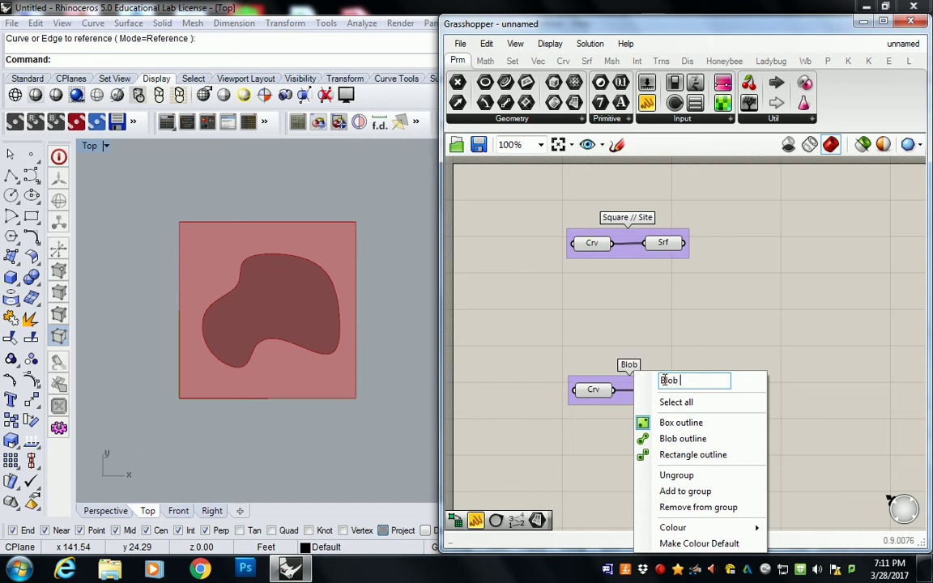
pyautogui.write('int')
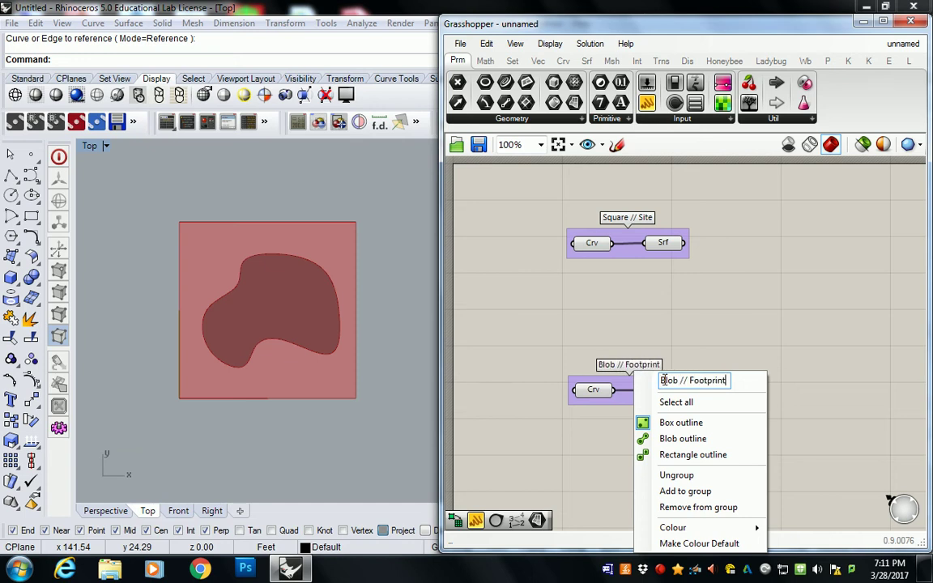
pyautogui.press('Return')
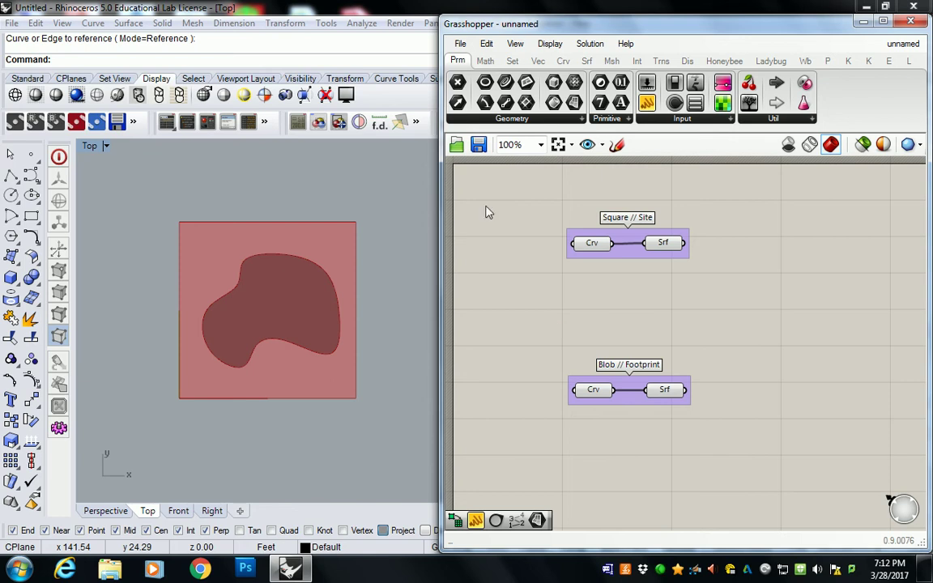
# - Drag a Division component from the Math > Operators list onto the canvas right of the groups
pyautogui.click(484, 60)
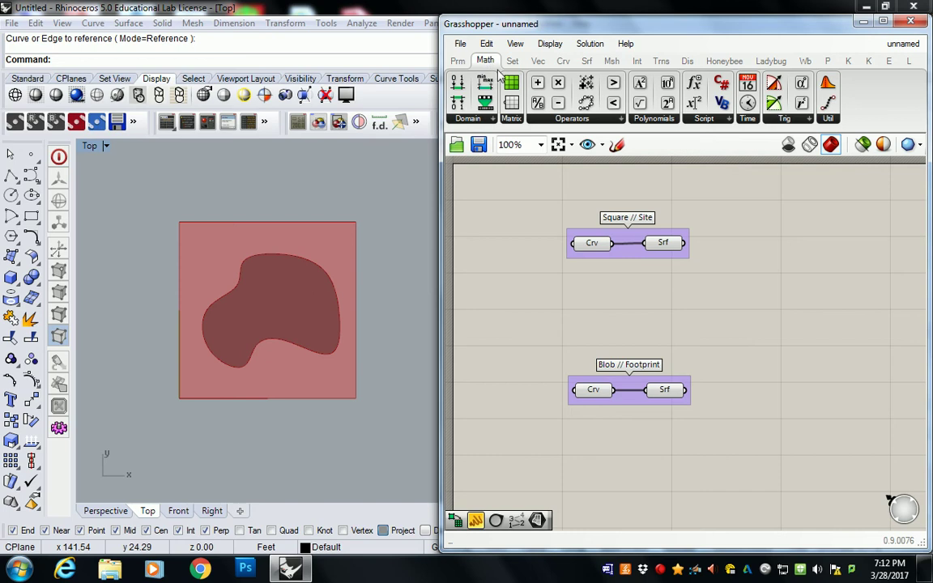
pyautogui.click(592, 120)
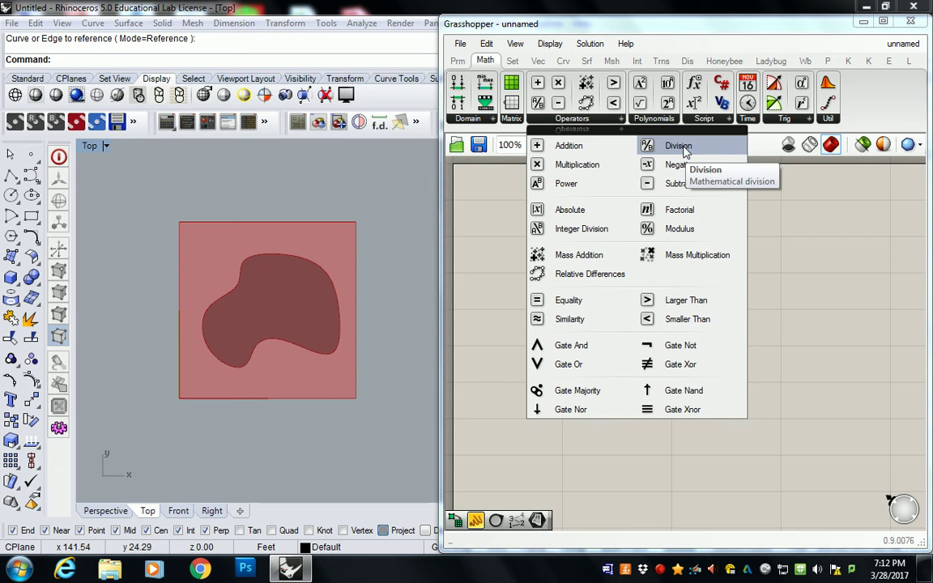
pyautogui.moveTo(684, 152); pyautogui.dragTo(760, 328)
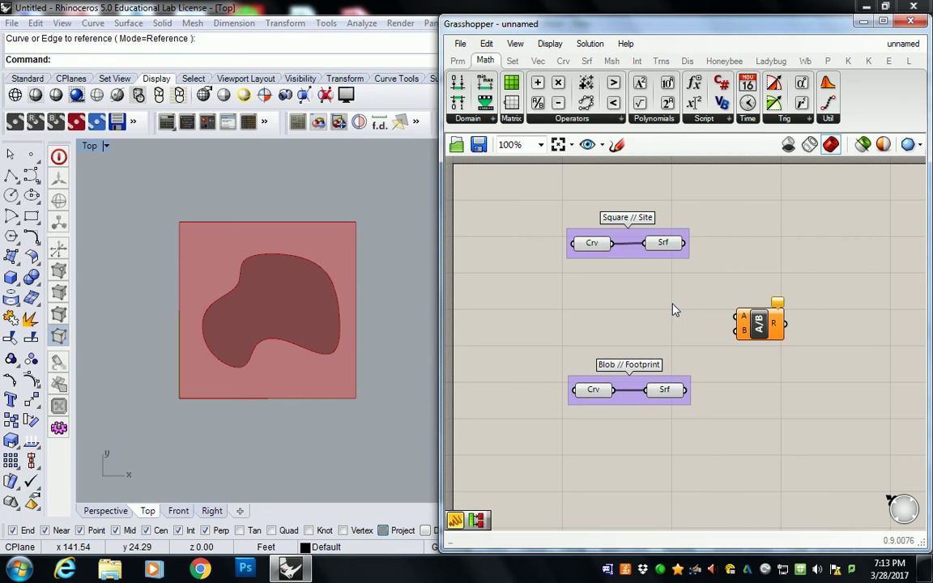
# - Wire the blob and square surfaces straight into Division's A and B, undo the last link, and move Division right
pyautogui.moveTo(760, 324); pyautogui.dragTo(767, 322)
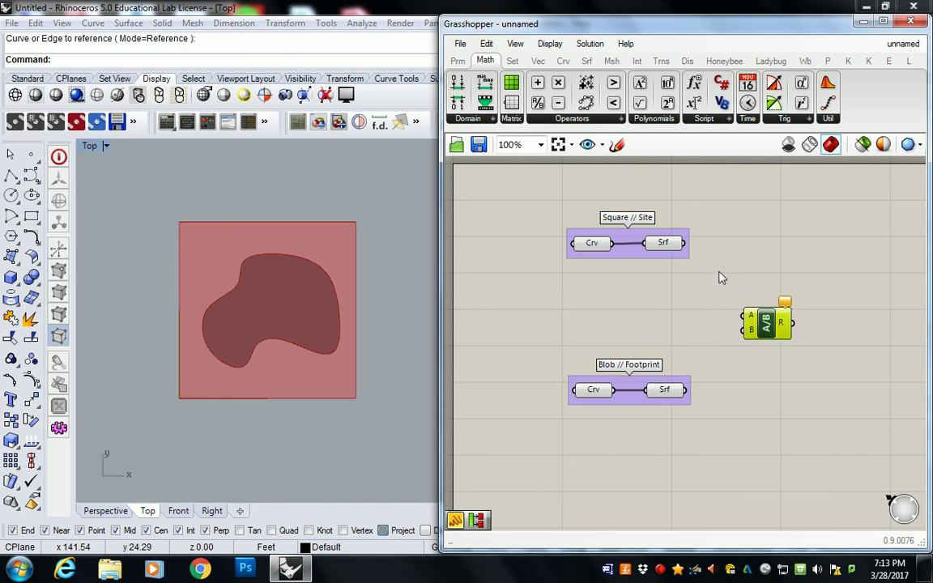
pyautogui.click(704, 289)
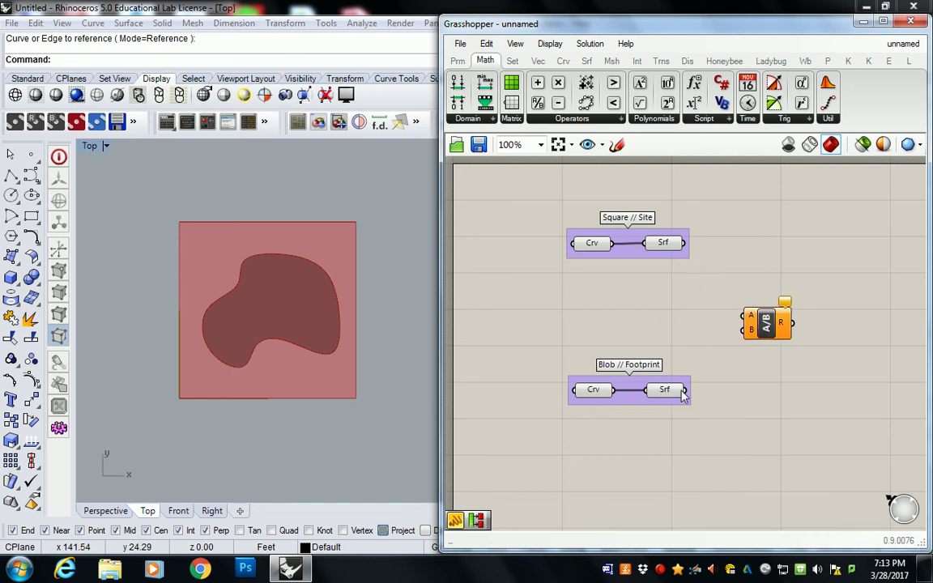
pyautogui.moveTo(688, 391); pyautogui.dragTo(773, 324)
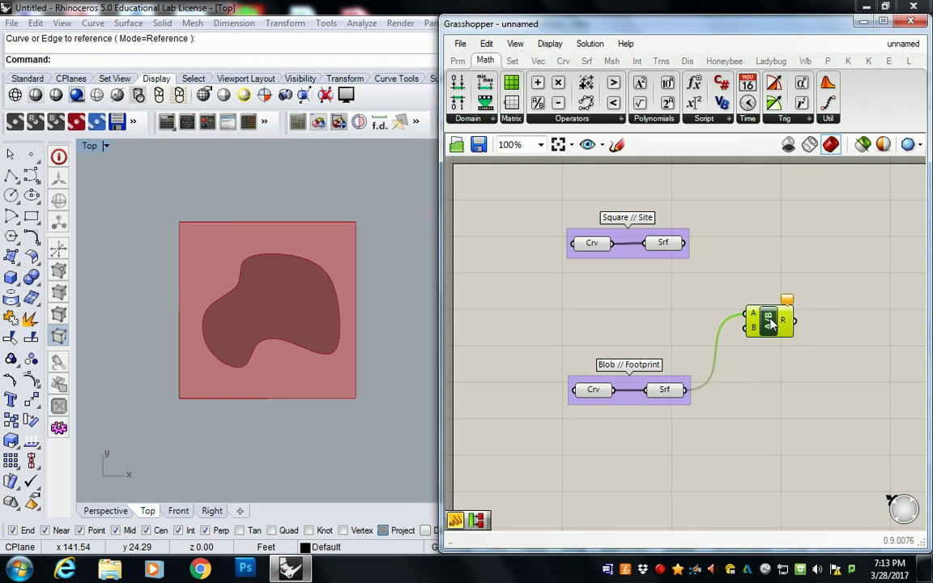
pyautogui.click(733, 303)
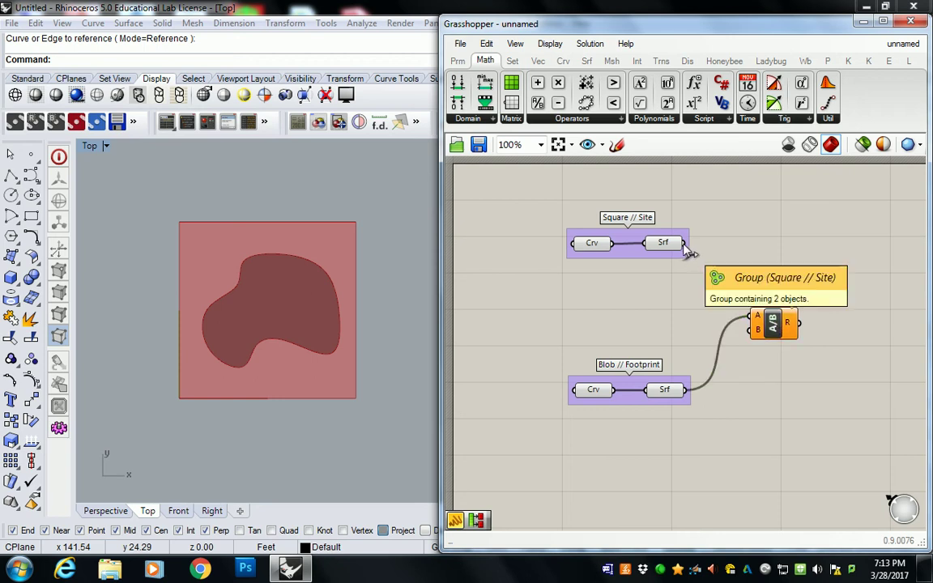
pyautogui.moveTo(687, 244); pyautogui.dragTo(751, 328)
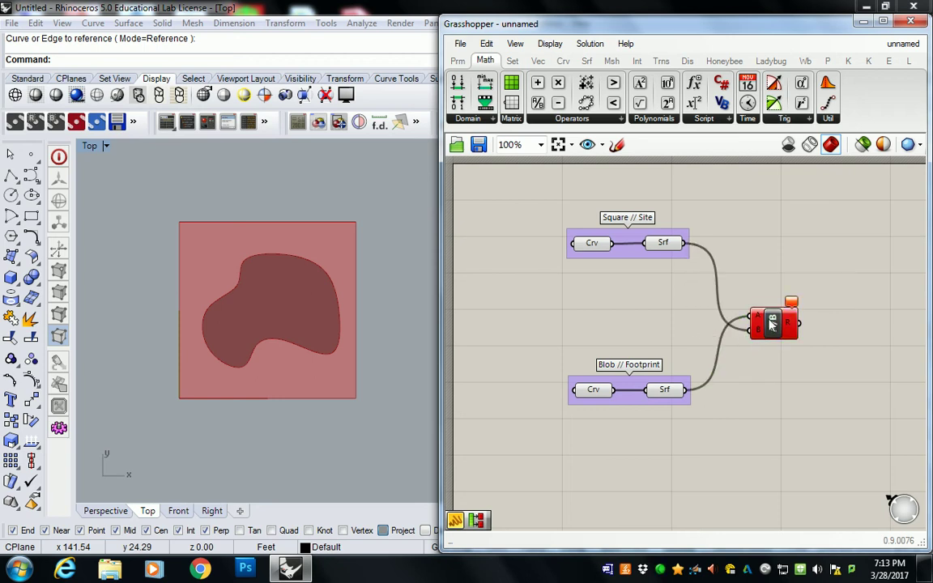
pyautogui.click(774, 323)
pyautogui.click(735, 261)
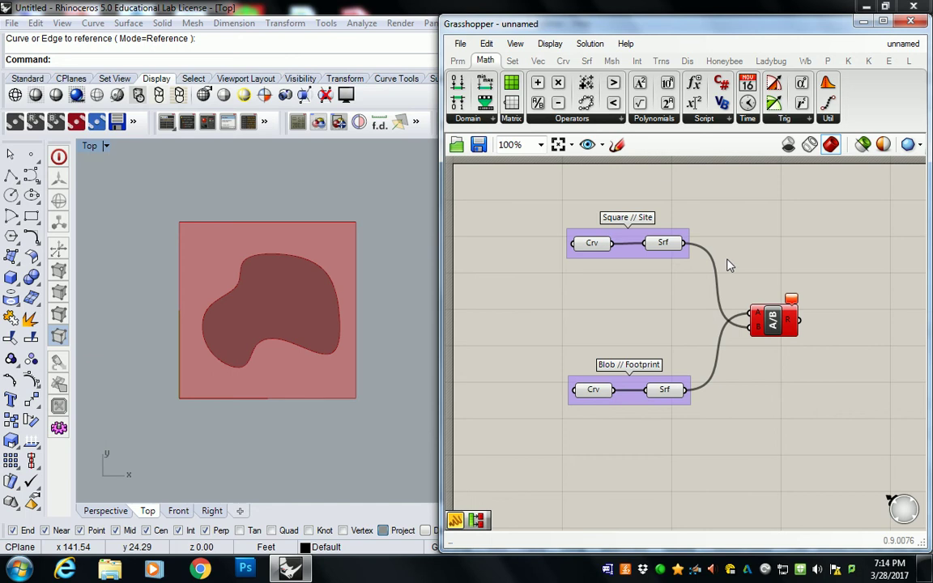
pyautogui.hotkey('ctrl', 'z')
pyautogui.hotkey('ctrl', 'z')
pyautogui.hotkey('ctrl', 'z')
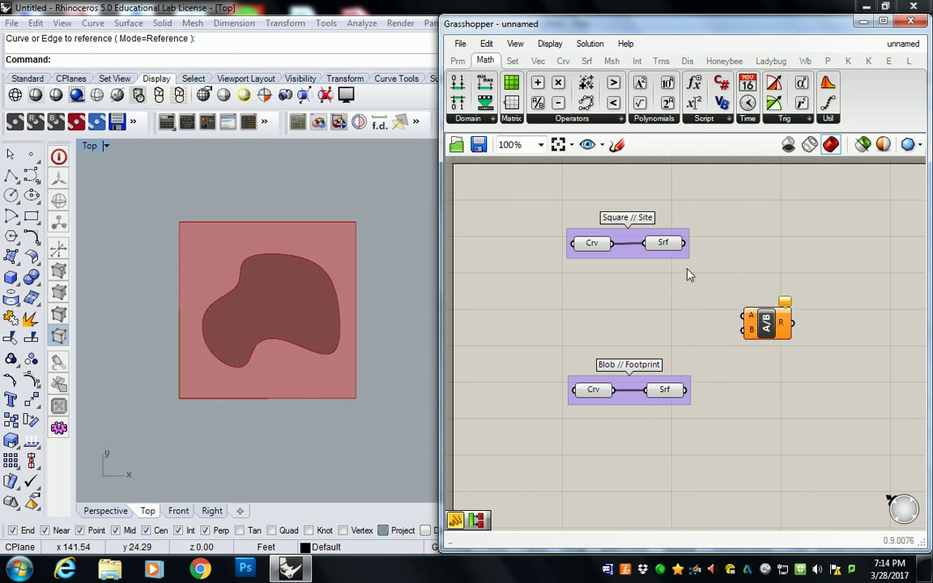
pyautogui.moveTo(782, 328); pyautogui.dragTo(857, 330)
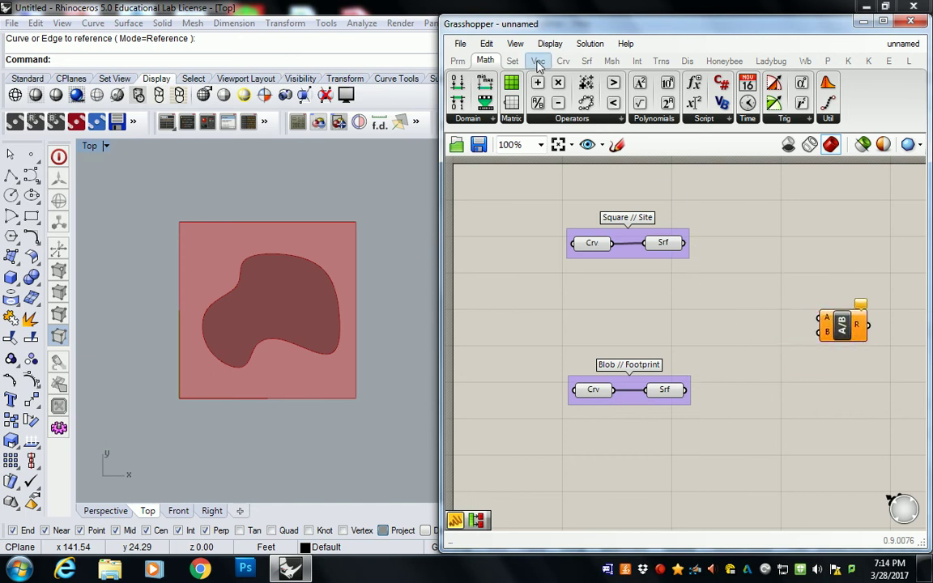
# - Add two Surface > Analysis > Area components and feed the site and blob surfaces into them
pyautogui.moveTo(534, 71)
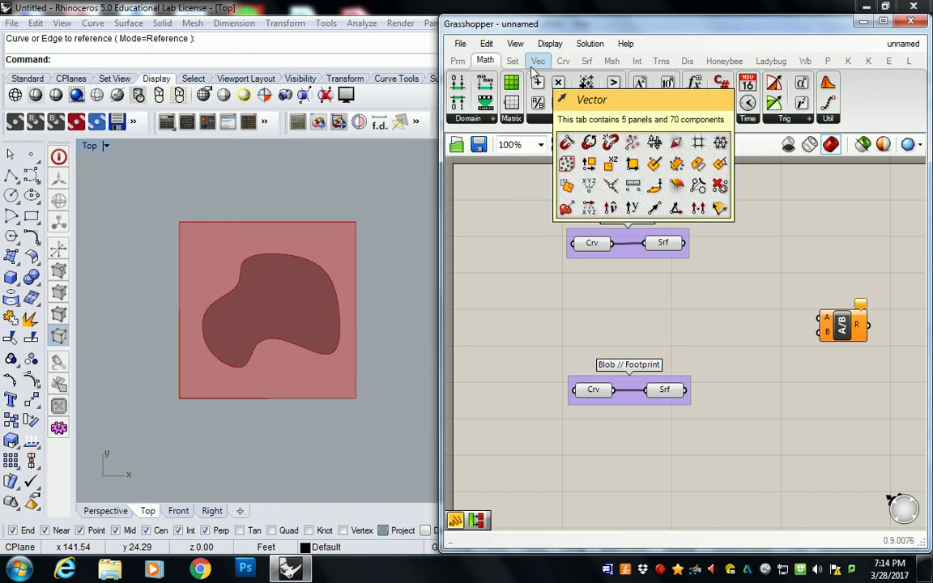
pyautogui.click(586, 61)
pyautogui.click(509, 120)
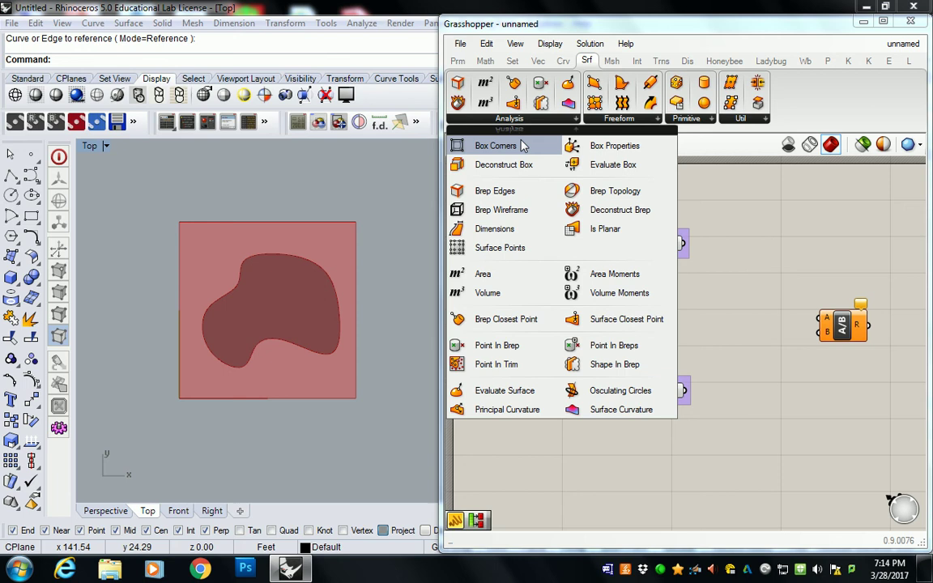
pyautogui.moveTo(479, 278); pyautogui.dragTo(481, 279)
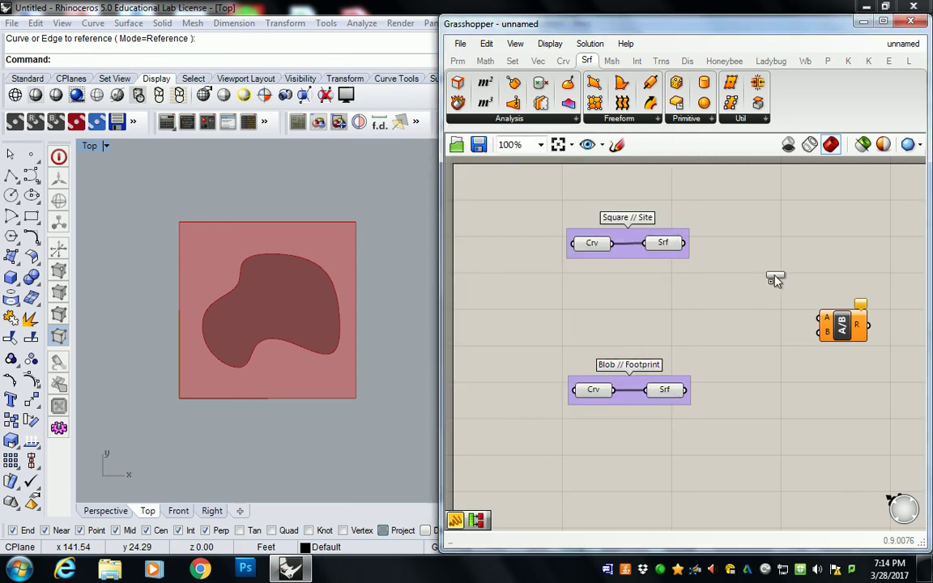
pyautogui.moveTo(775, 280); pyautogui.dragTo(746, 397)
pyautogui.click(694, 253)
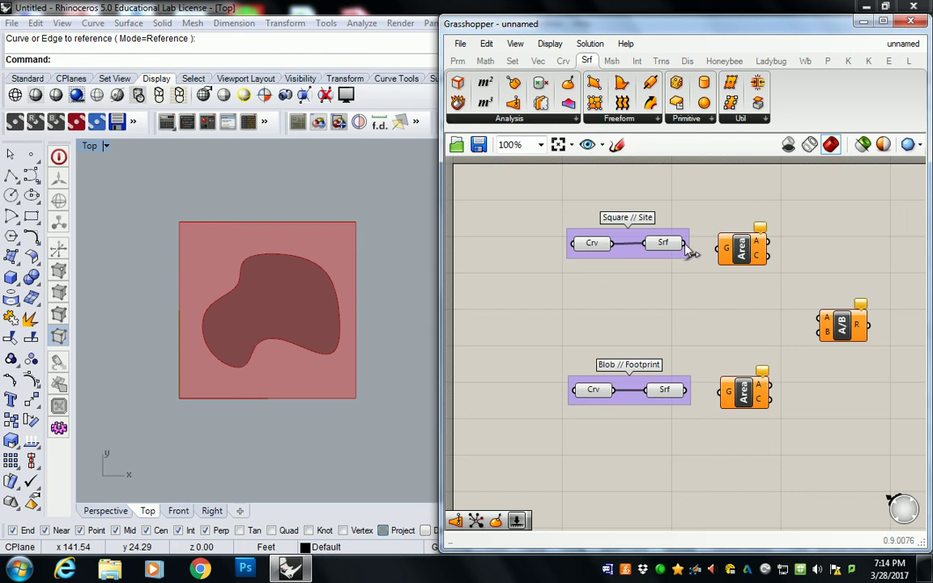
pyautogui.moveTo(686, 243); pyautogui.dragTo(734, 245)
pyautogui.moveTo(687, 390); pyautogui.dragTo(732, 395)
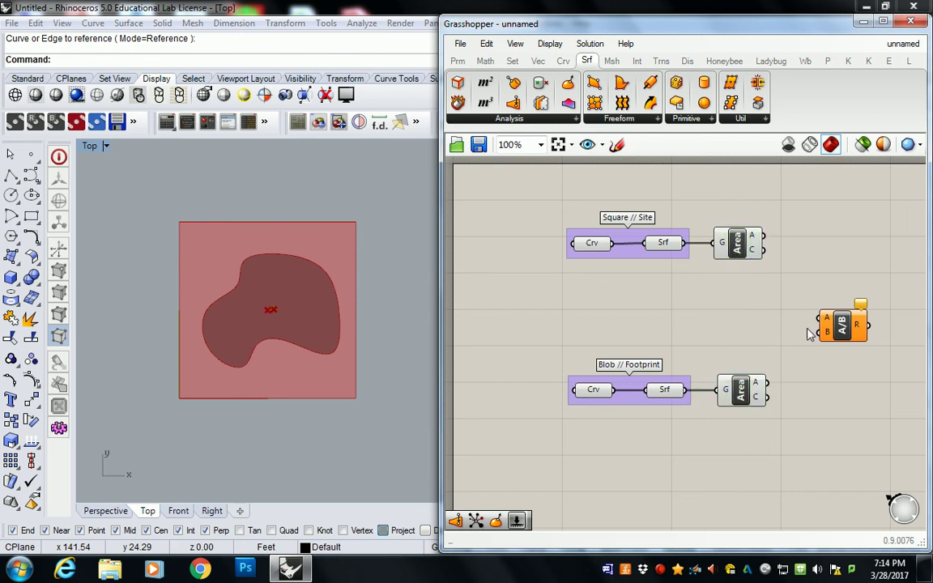
pyautogui.moveTo(843, 325); pyautogui.dragTo(849, 320)
pyautogui.click(827, 285)
pyautogui.moveTo(771, 285); pyautogui.dragTo(646, 275, button='right')
pyautogui.moveTo(583, 300); pyautogui.dragTo(666, 316, button='right')
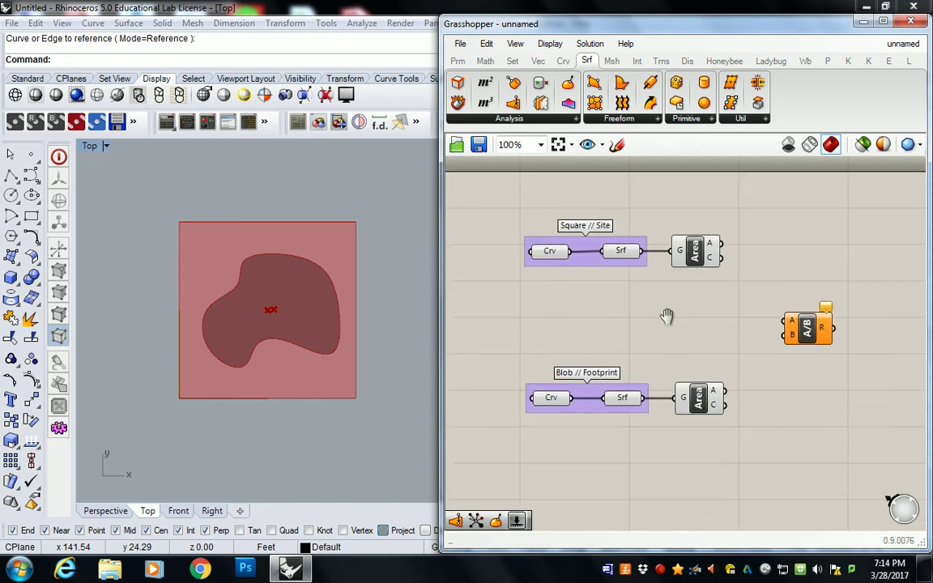
# - Wire the blob Area into Division's A input and the site Area into its B input
pyautogui.moveTo(720, 395)
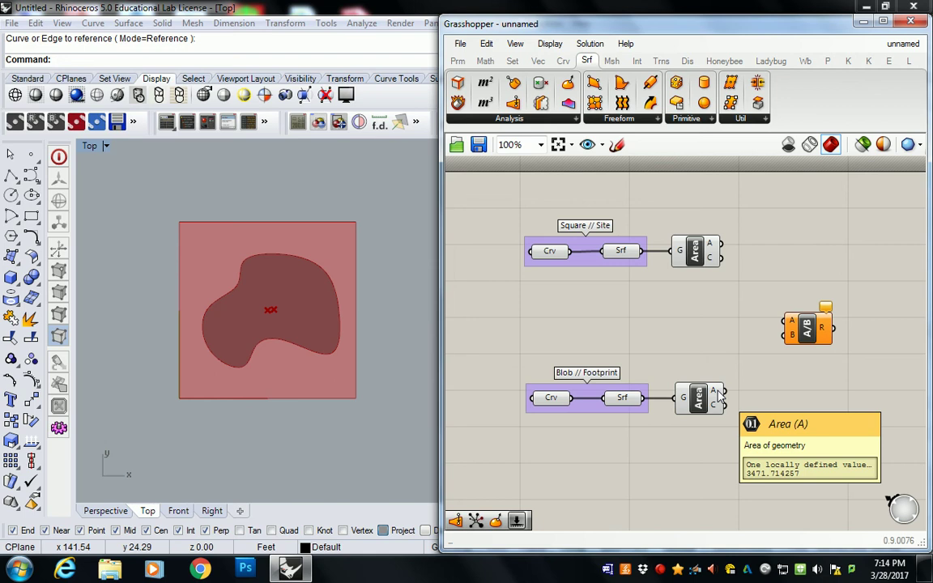
pyautogui.moveTo(723, 391); pyautogui.dragTo(779, 320)
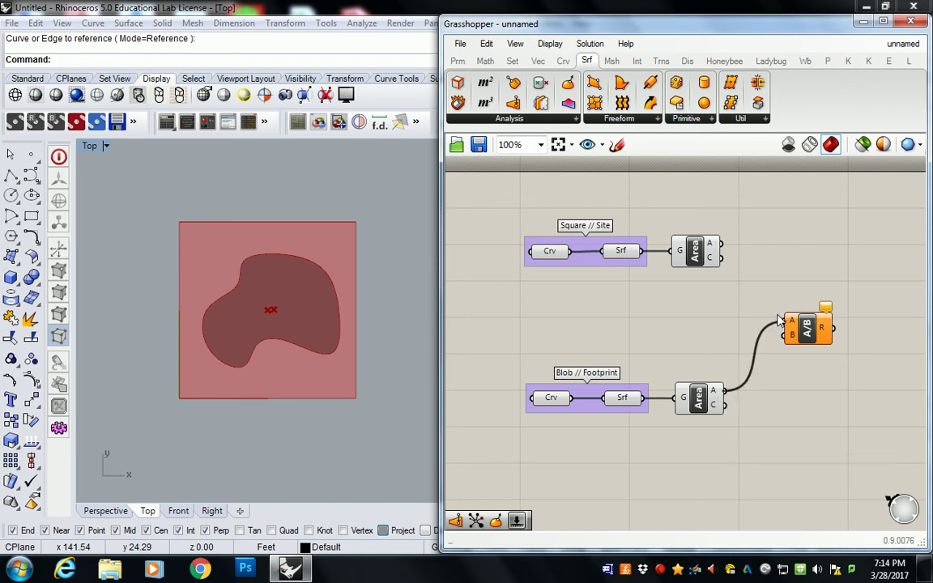
pyautogui.moveTo(722, 244); pyautogui.dragTo(791, 334)
pyautogui.moveTo(744, 300); pyautogui.dragTo(711, 295, button='right')
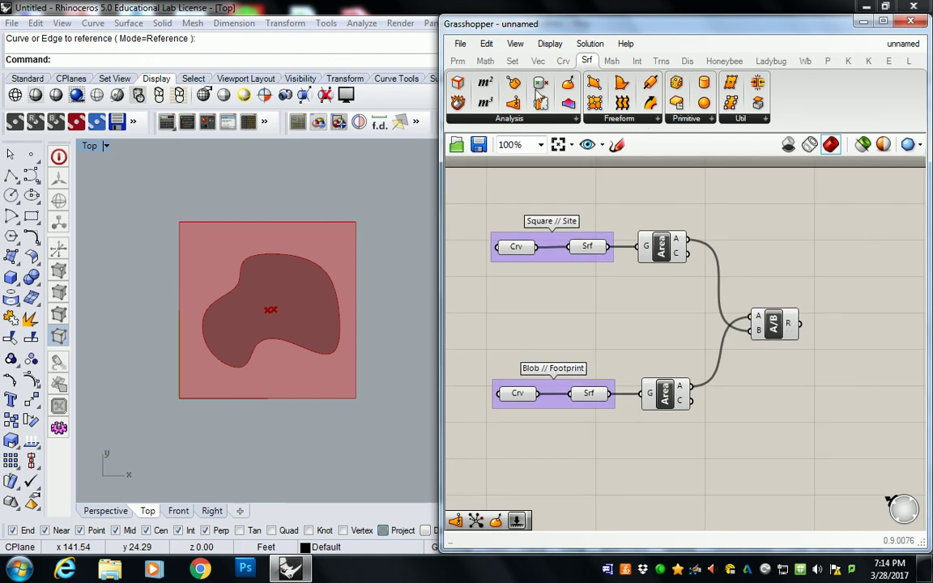
# - Attach a Panel to the Division's R output, showing 0.347171, and make the panel shorter
pyautogui.click(458, 60)
pyautogui.moveTo(647, 102); pyautogui.dragTo(859, 337)
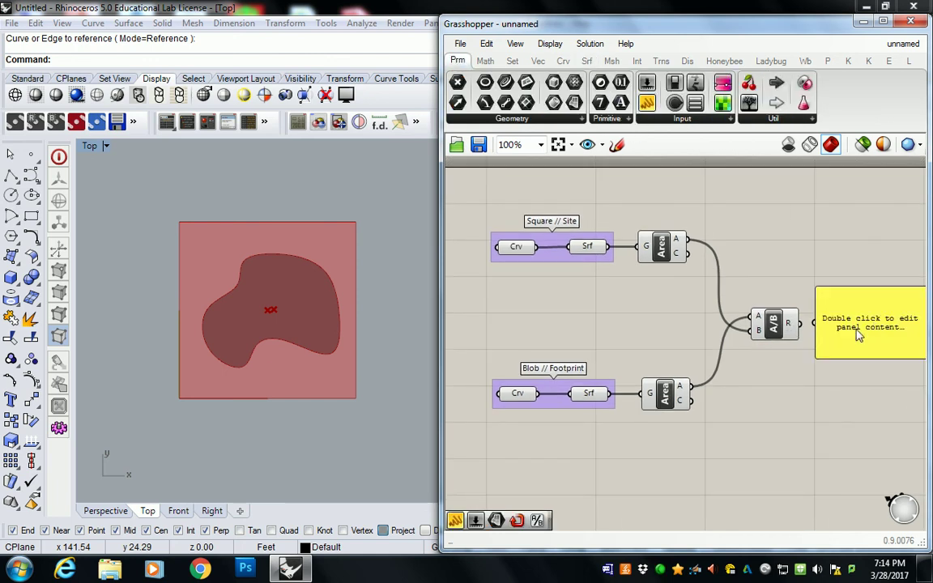
pyautogui.moveTo(801, 324); pyautogui.dragTo(837, 341)
pyautogui.moveTo(857, 348); pyautogui.dragTo(727, 317, button='right')
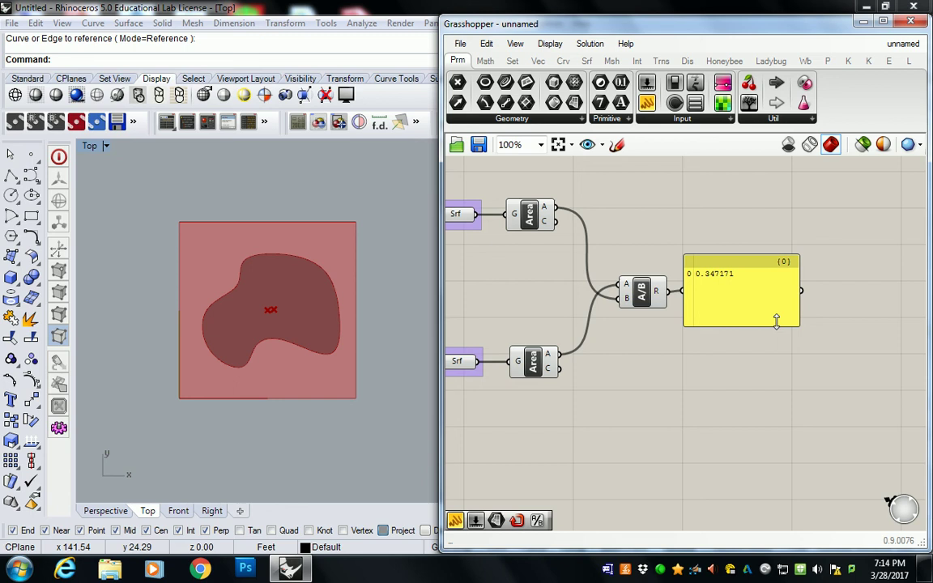
pyautogui.moveTo(781, 327); pyautogui.dragTo(792, 293)
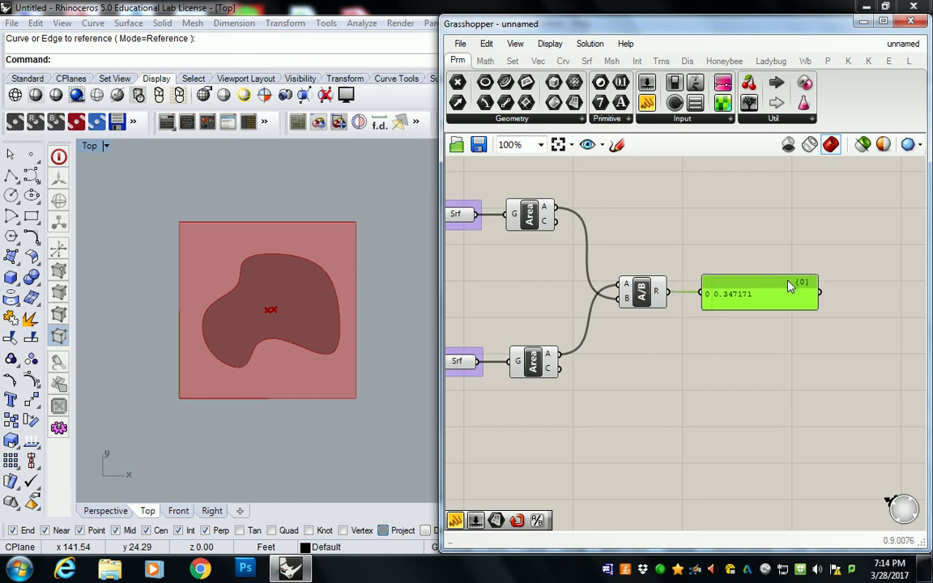
pyautogui.click(714, 258)
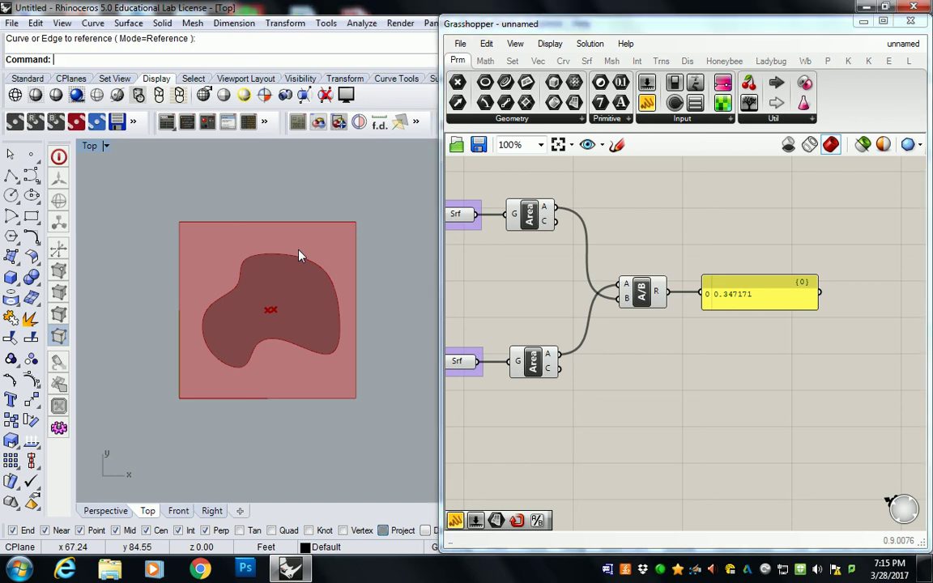
# - Turn on the blob's control points and pull its upper points up and to the right
pyautogui.click(324, 265)
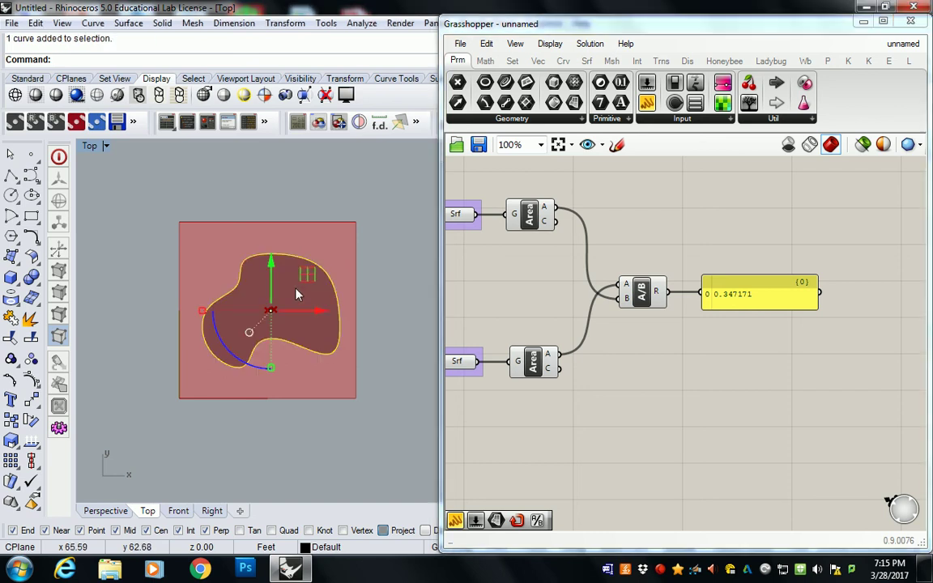
pyautogui.click(31, 382)
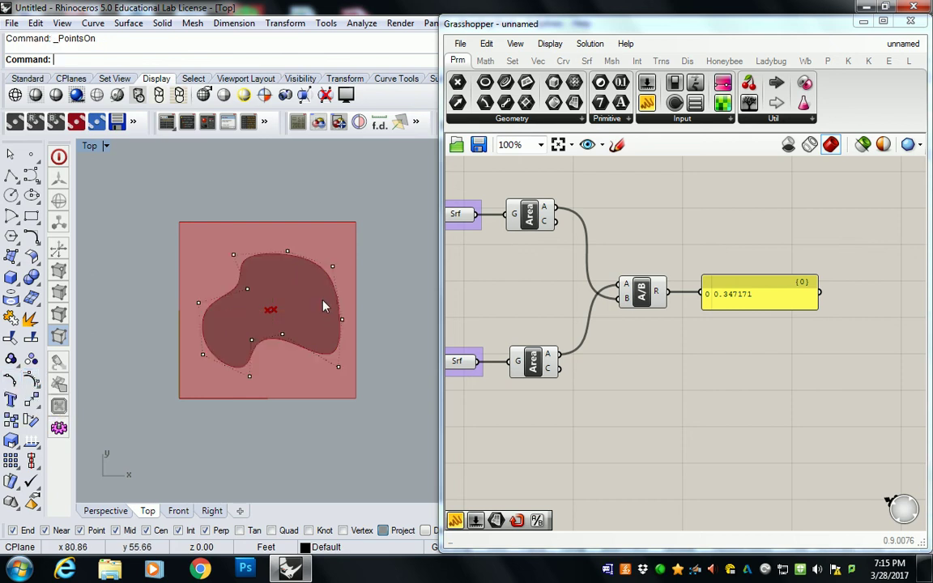
pyautogui.moveTo(234, 255); pyautogui.dragTo(291, 193)
pyautogui.click(287, 253)
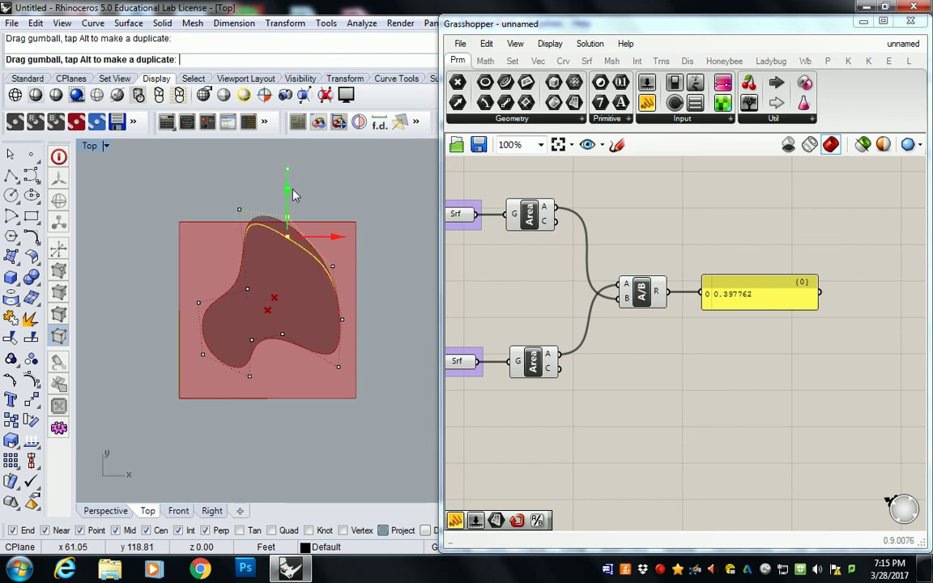
pyautogui.moveTo(328, 240); pyautogui.dragTo(336, 277)
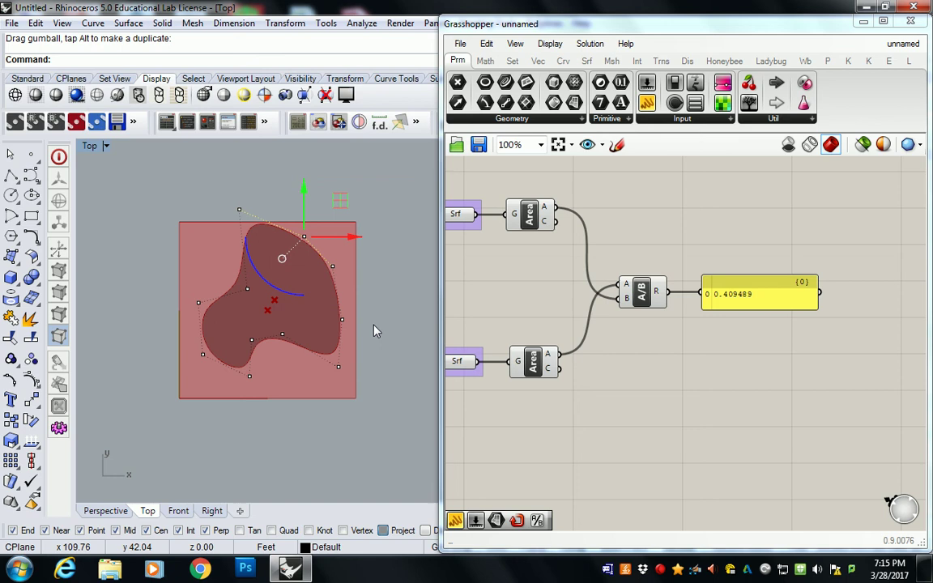
pyautogui.click(343, 319)
pyautogui.moveTo(346, 319)
pyautogui.mouseDown()
pyautogui.moveTo(351, 325)
pyautogui.moveTo(343, 320)
pyautogui.mouseUp()
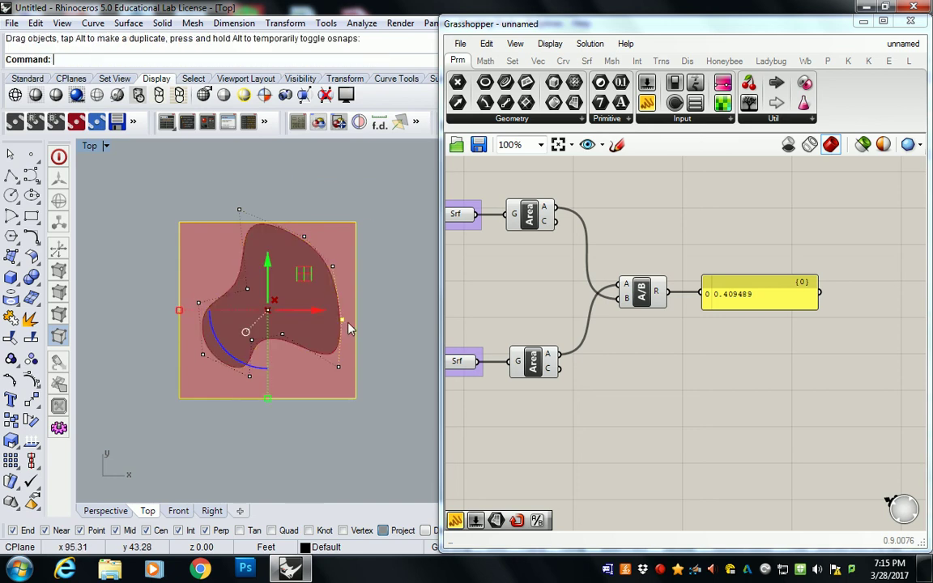
# - Raise and push out the blob's left control points, then select the panel now reading 0.563235
pyautogui.click(303, 433)
pyautogui.moveTo(223, 425); pyautogui.dragTo(340, 376)
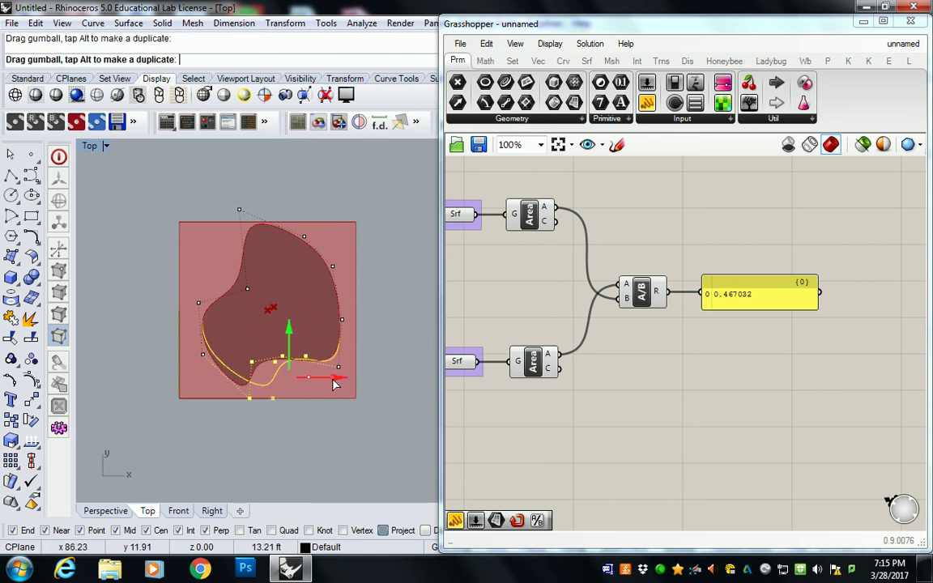
pyautogui.click(339, 368)
pyautogui.click(158, 233)
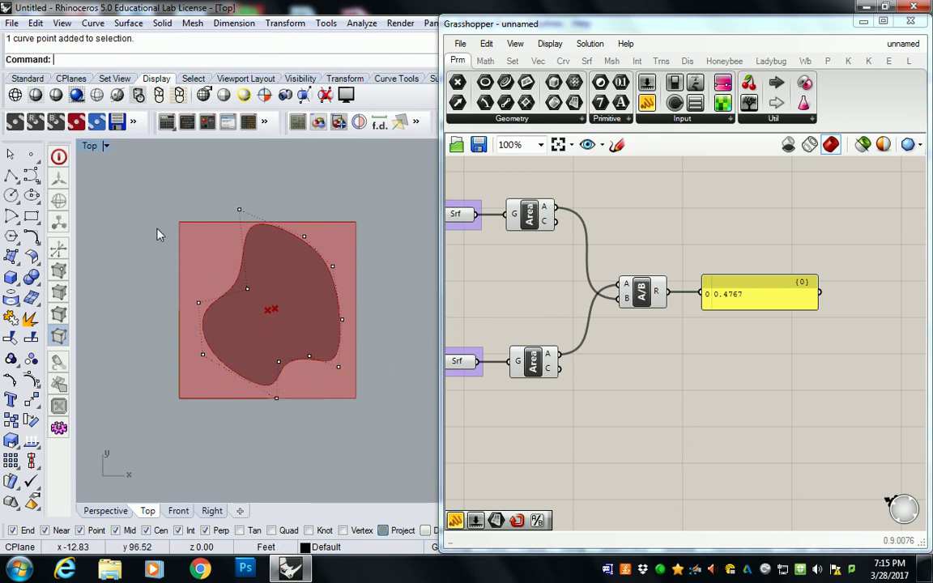
pyautogui.moveTo(139, 252); pyautogui.dragTo(251, 308)
pyautogui.moveTo(224, 259); pyautogui.dragTo(199, 207)
pyautogui.click(151, 264)
pyautogui.moveTo(151, 263); pyautogui.dragTo(213, 366)
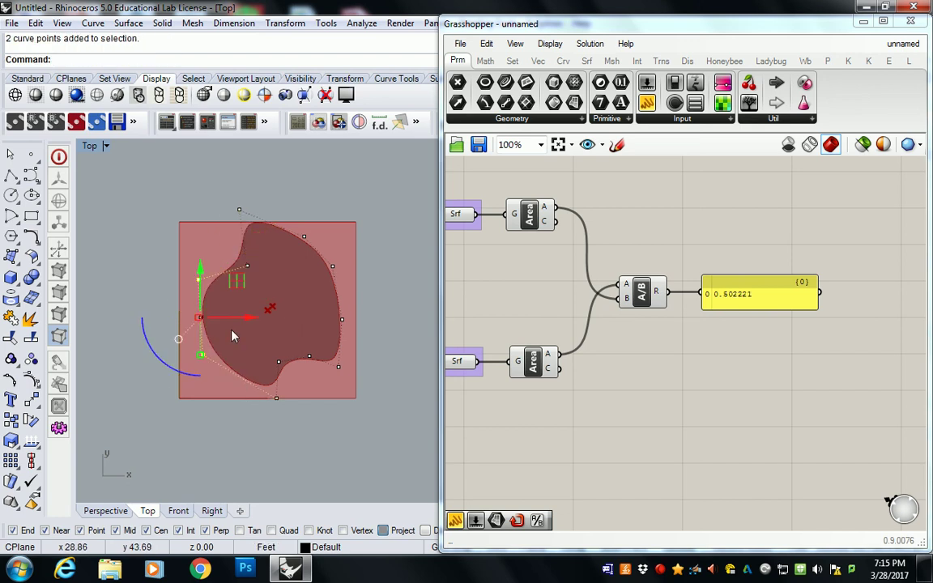
pyautogui.moveTo(247, 320); pyautogui.dragTo(226, 320)
pyautogui.click(151, 262)
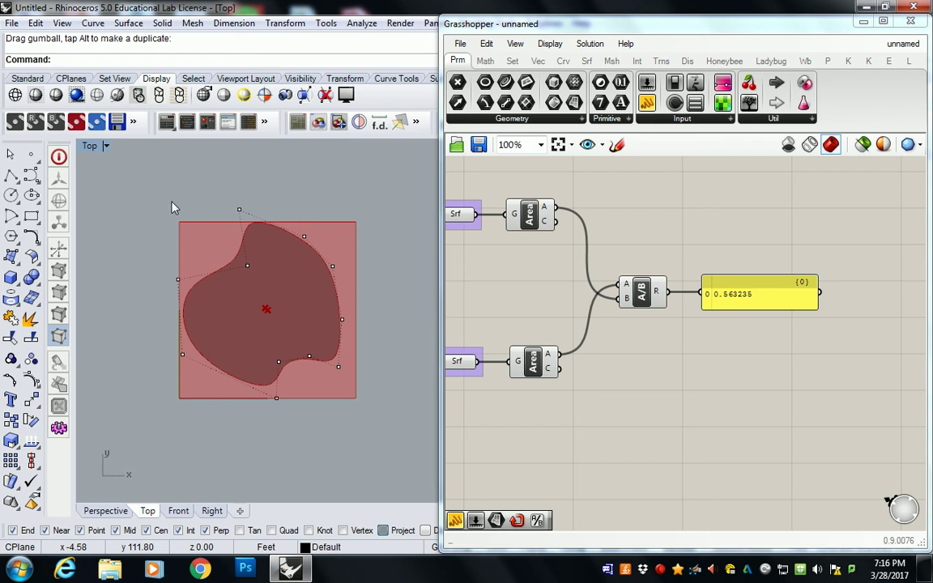
pyautogui.moveTo(871, 235); pyautogui.dragTo(701, 360)
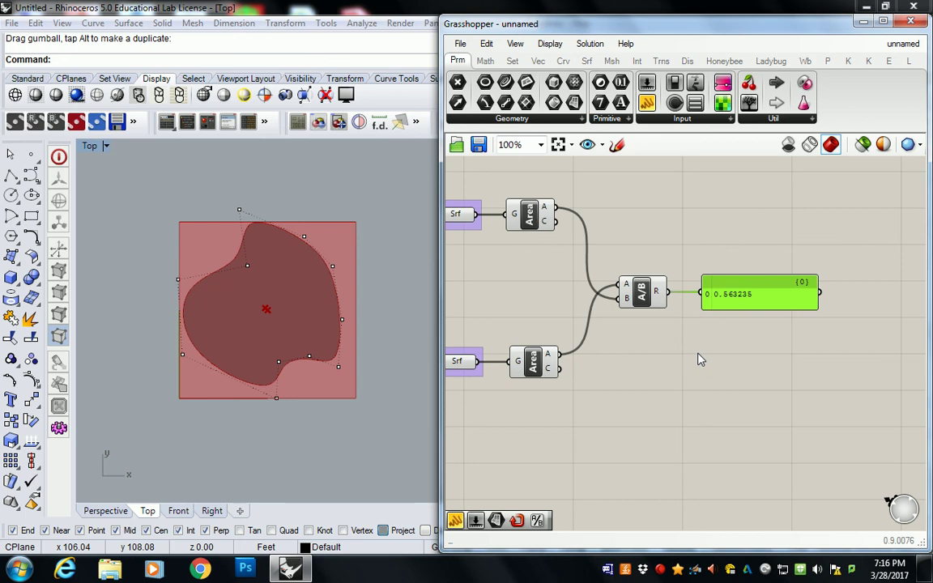
# - Pan and zoom the canvas to 80% so both input groups and the 0.563235 panel are visible
pyautogui.moveTo(554, 253); pyautogui.dragTo(675, 272, button='right')
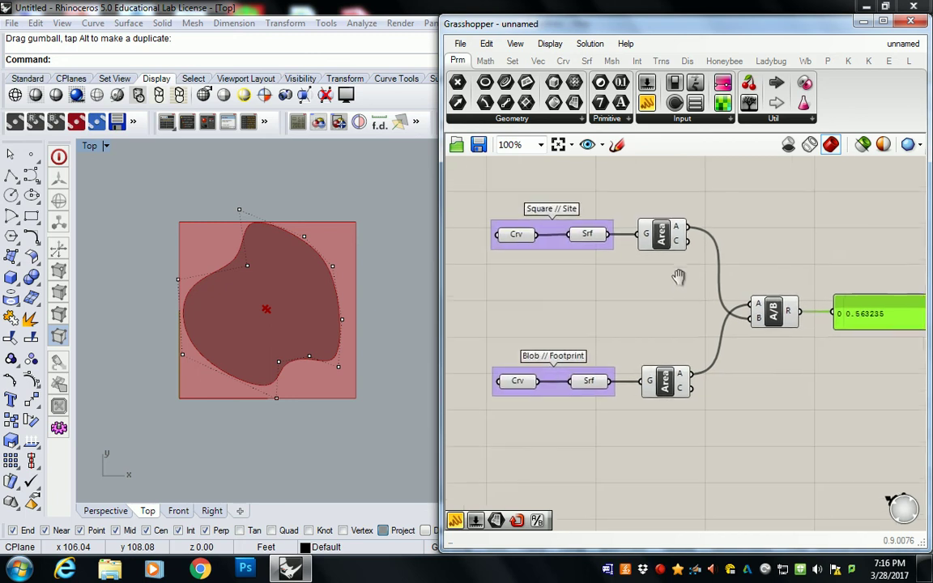
pyautogui.scroll(-3, 700, 283)
pyautogui.scroll(1, 741, 275)
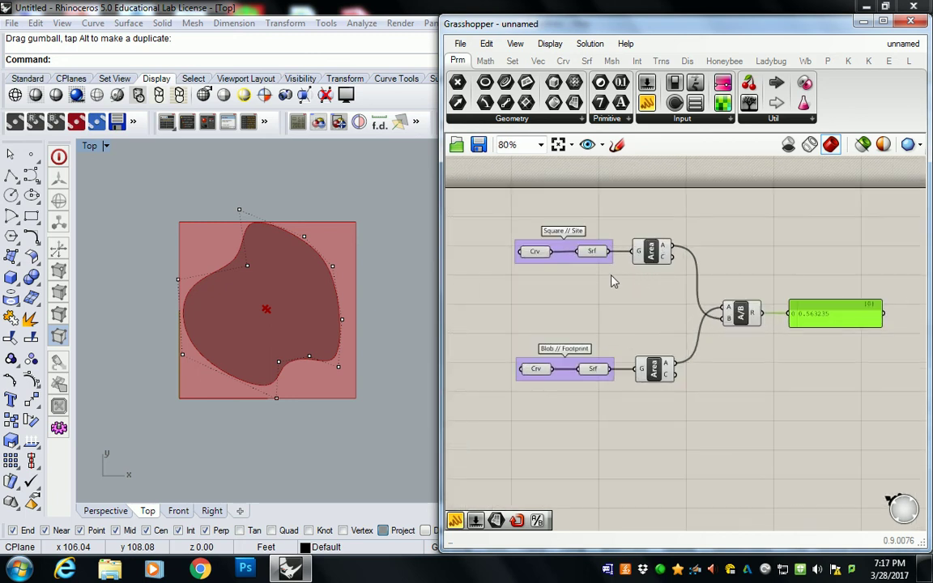
pyautogui.scroll(1, 616, 271)
pyautogui.scroll(-1, 615, 290)
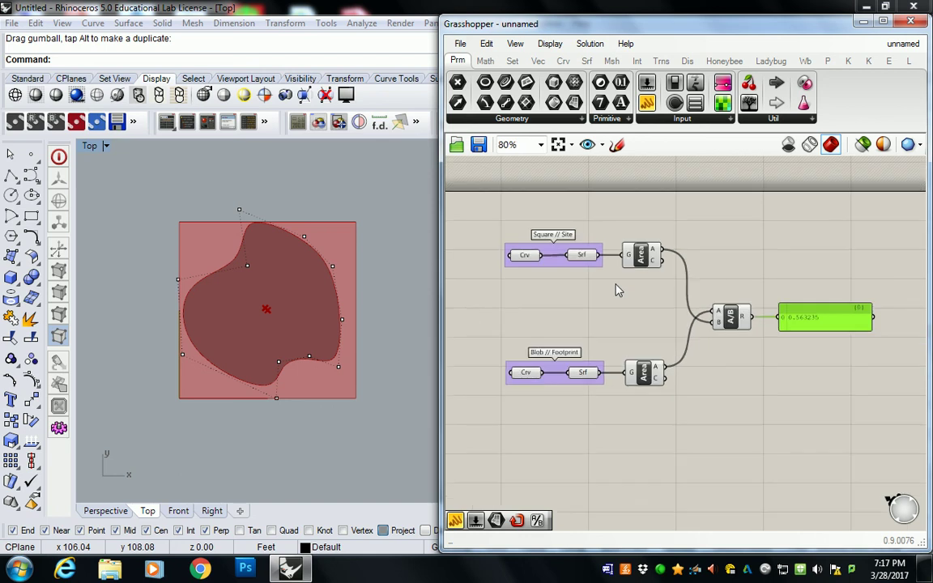